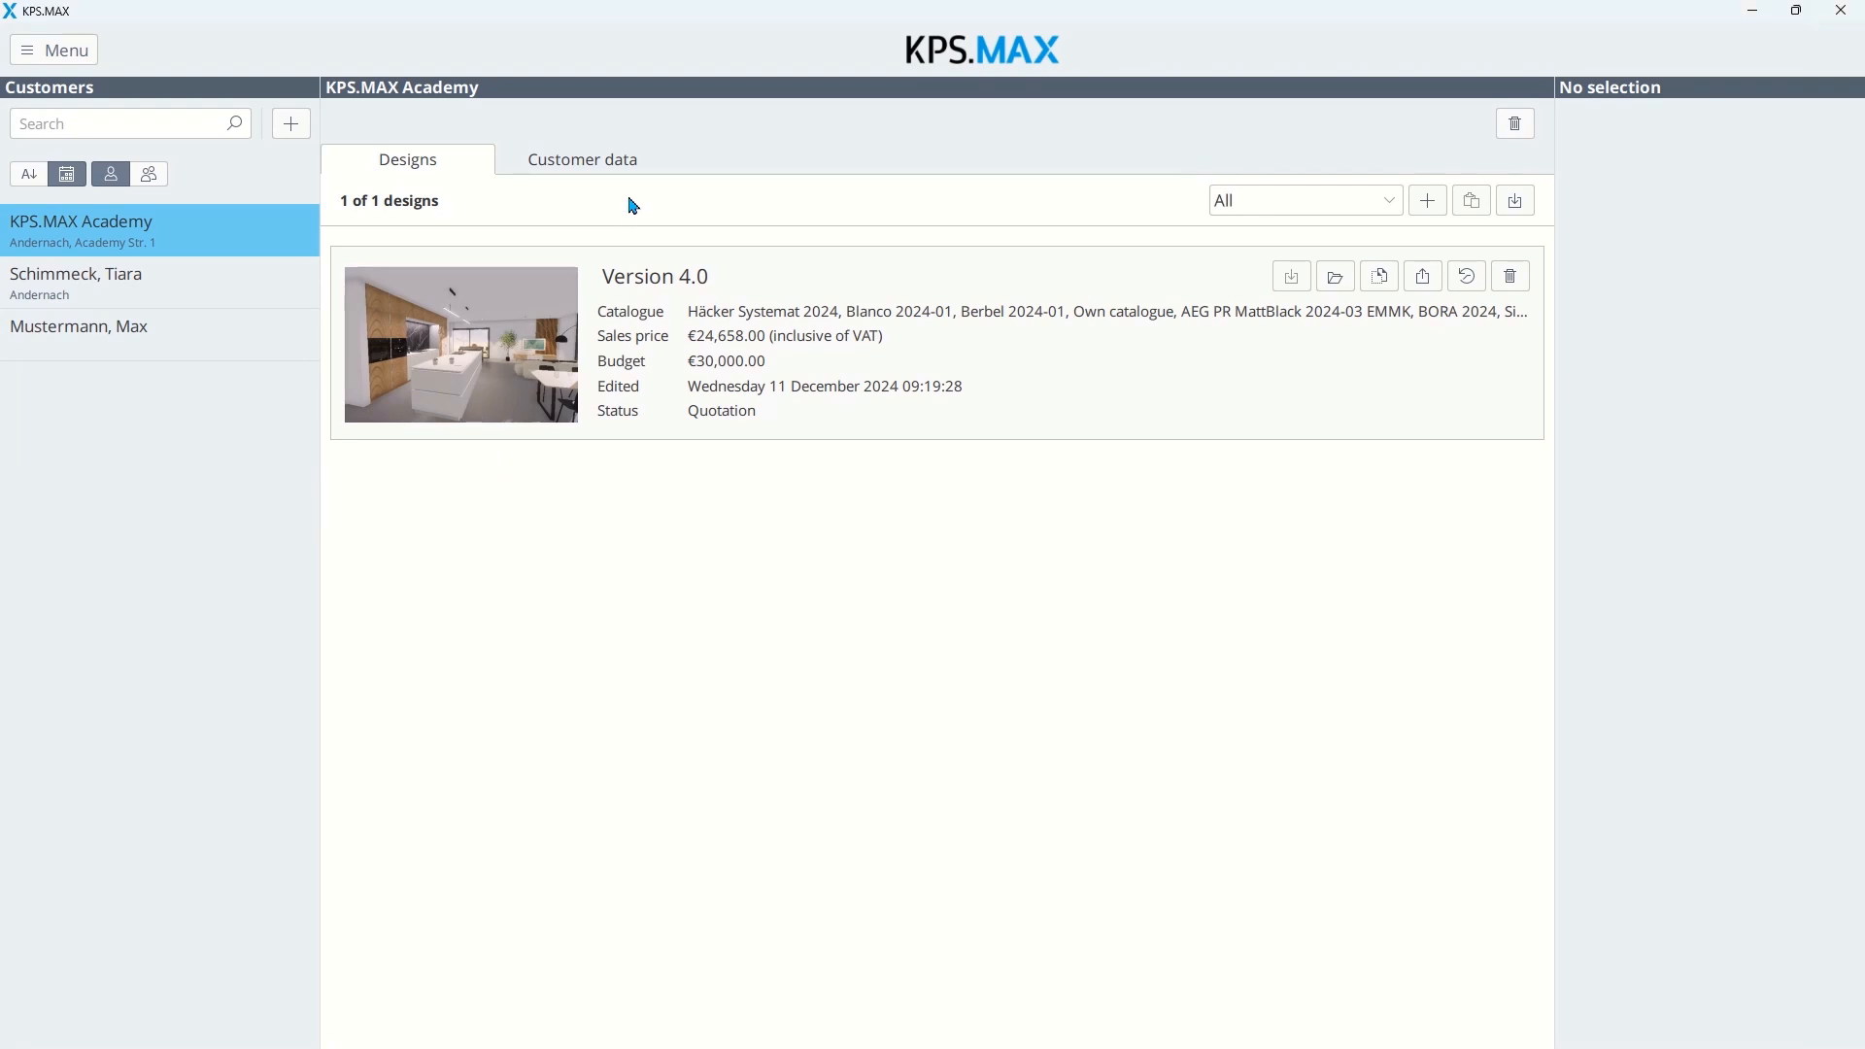
- Open the support portal's login page from the program's help and support options for contacting support
click(63, 49)
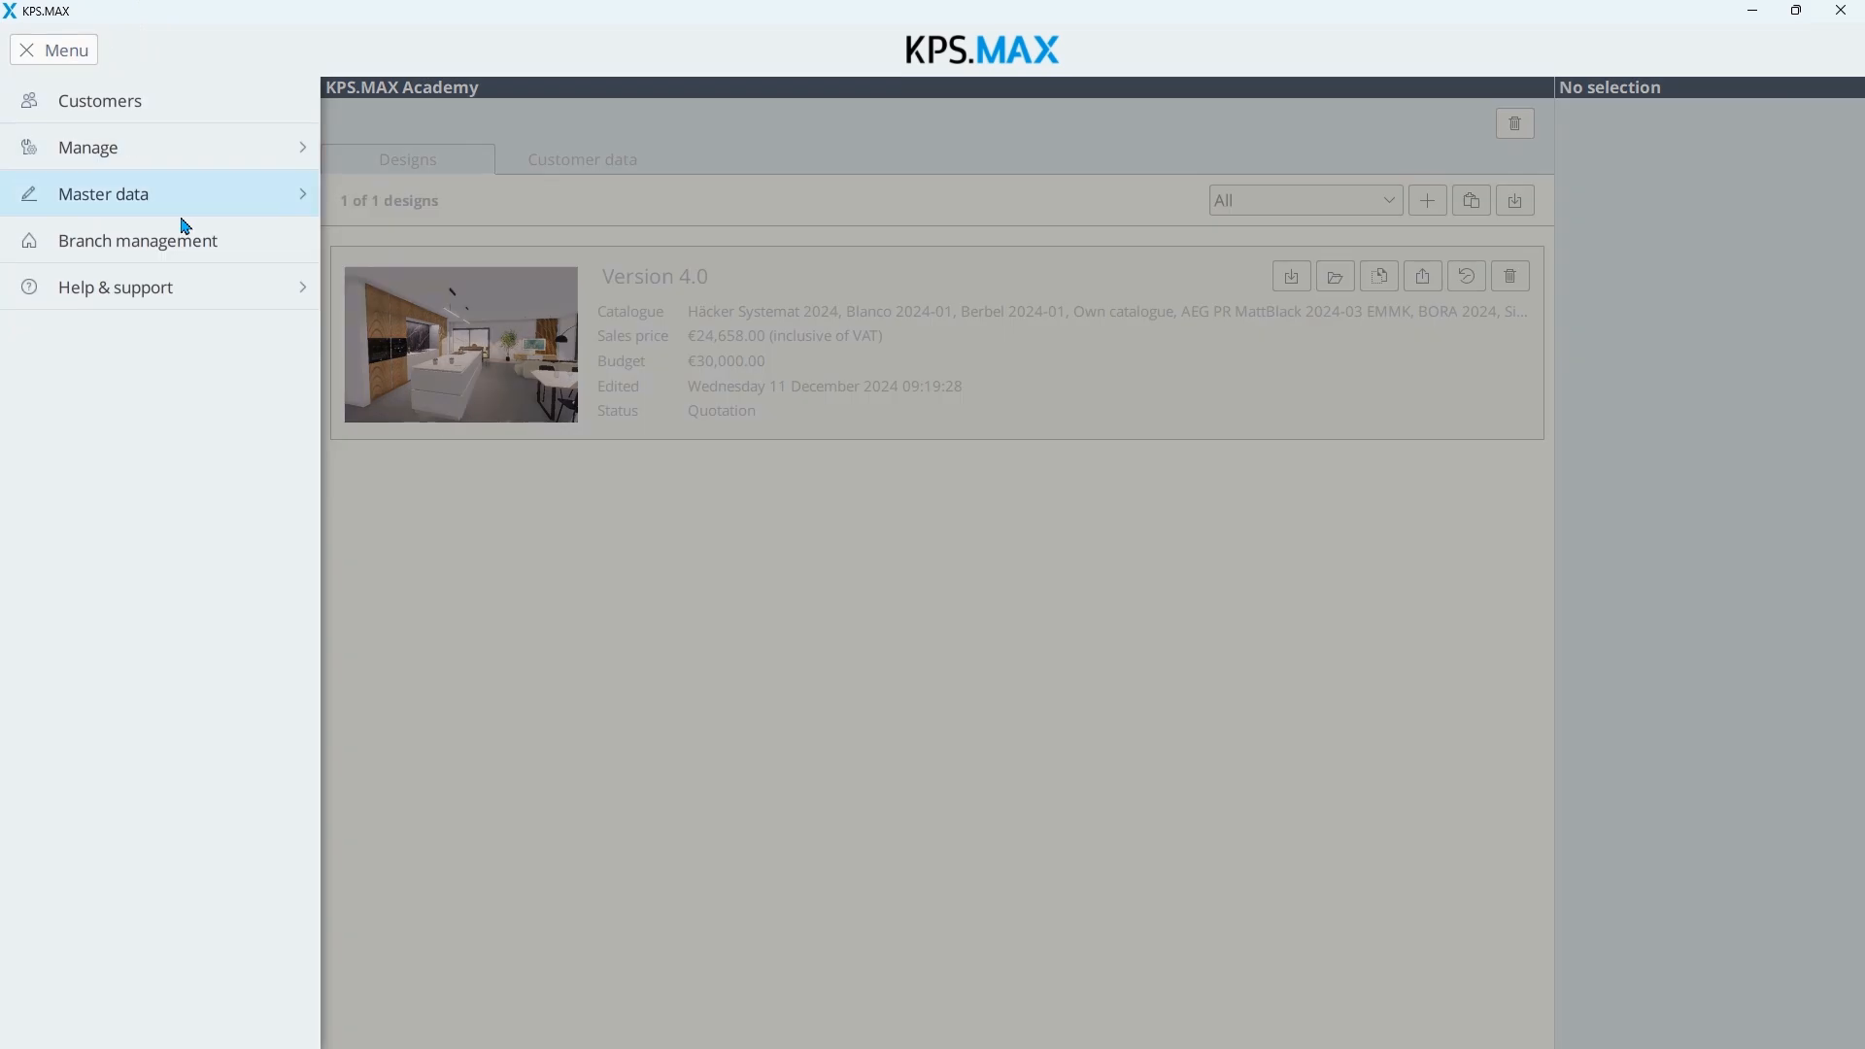
click(224, 287)
click(145, 294)
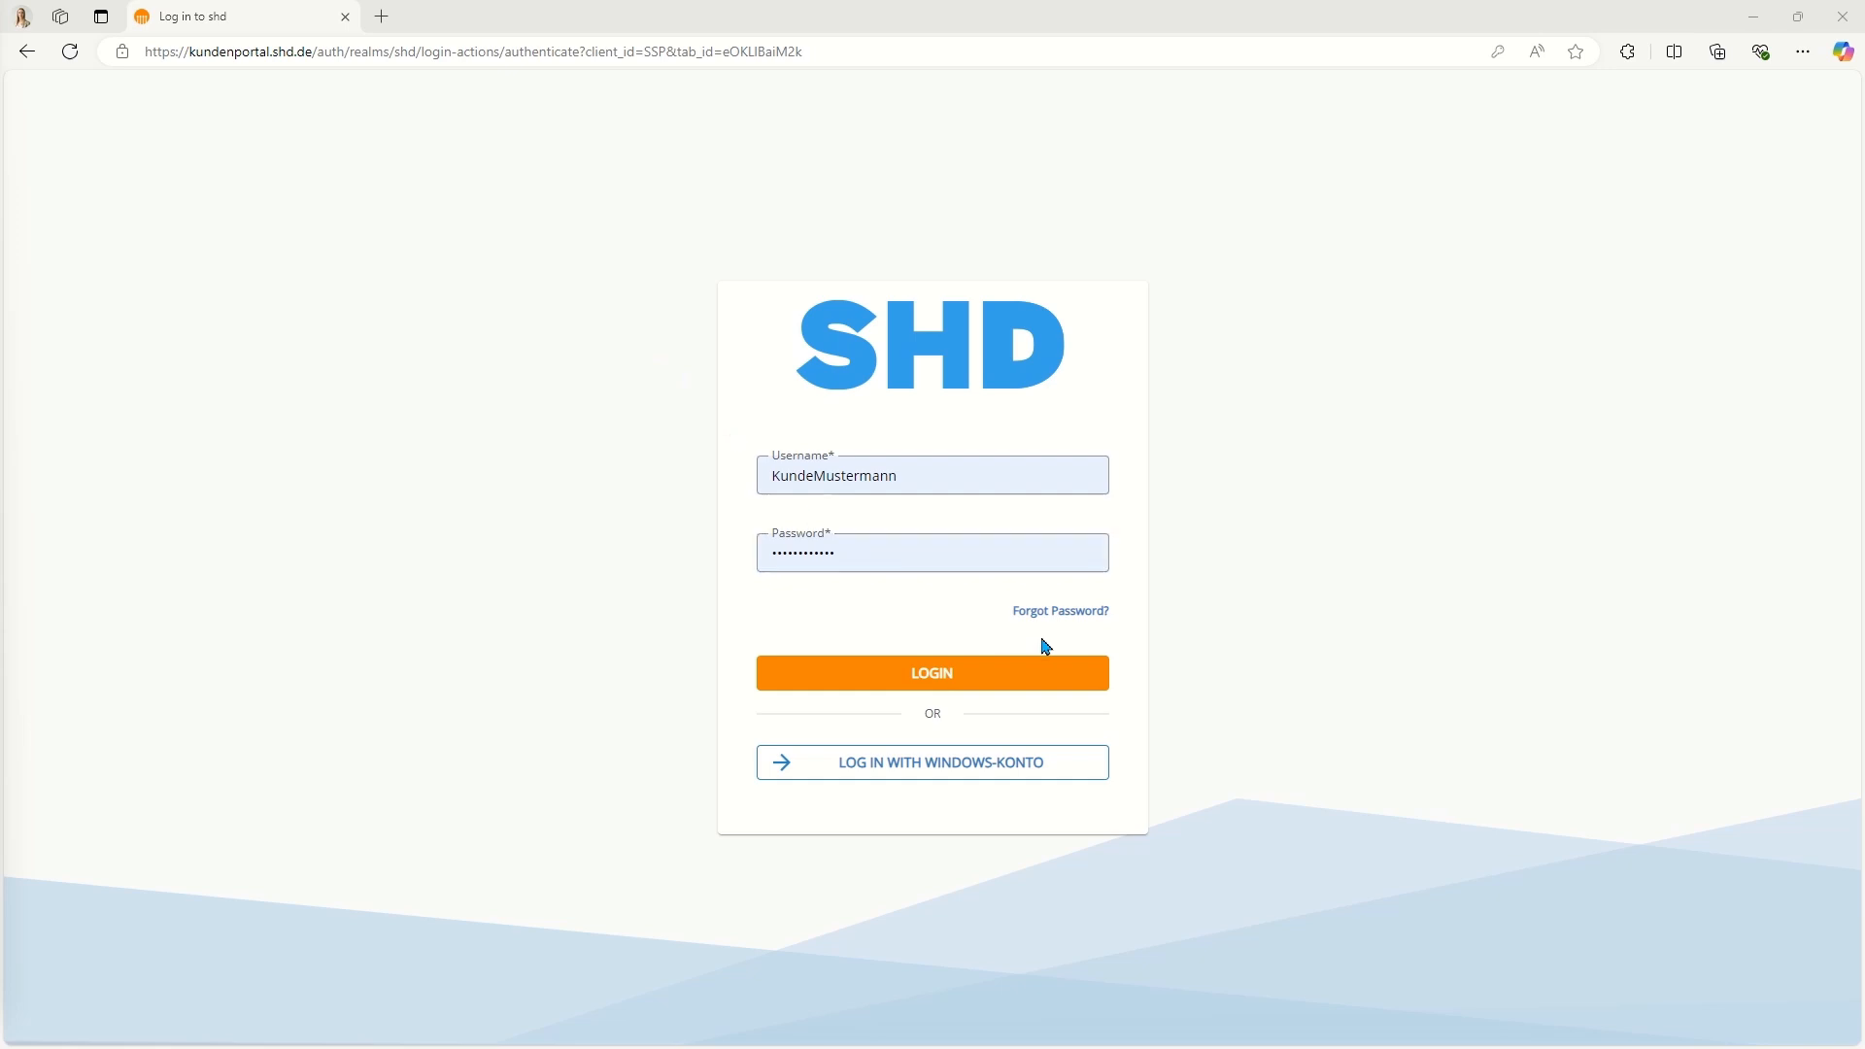
click(1083, 626)
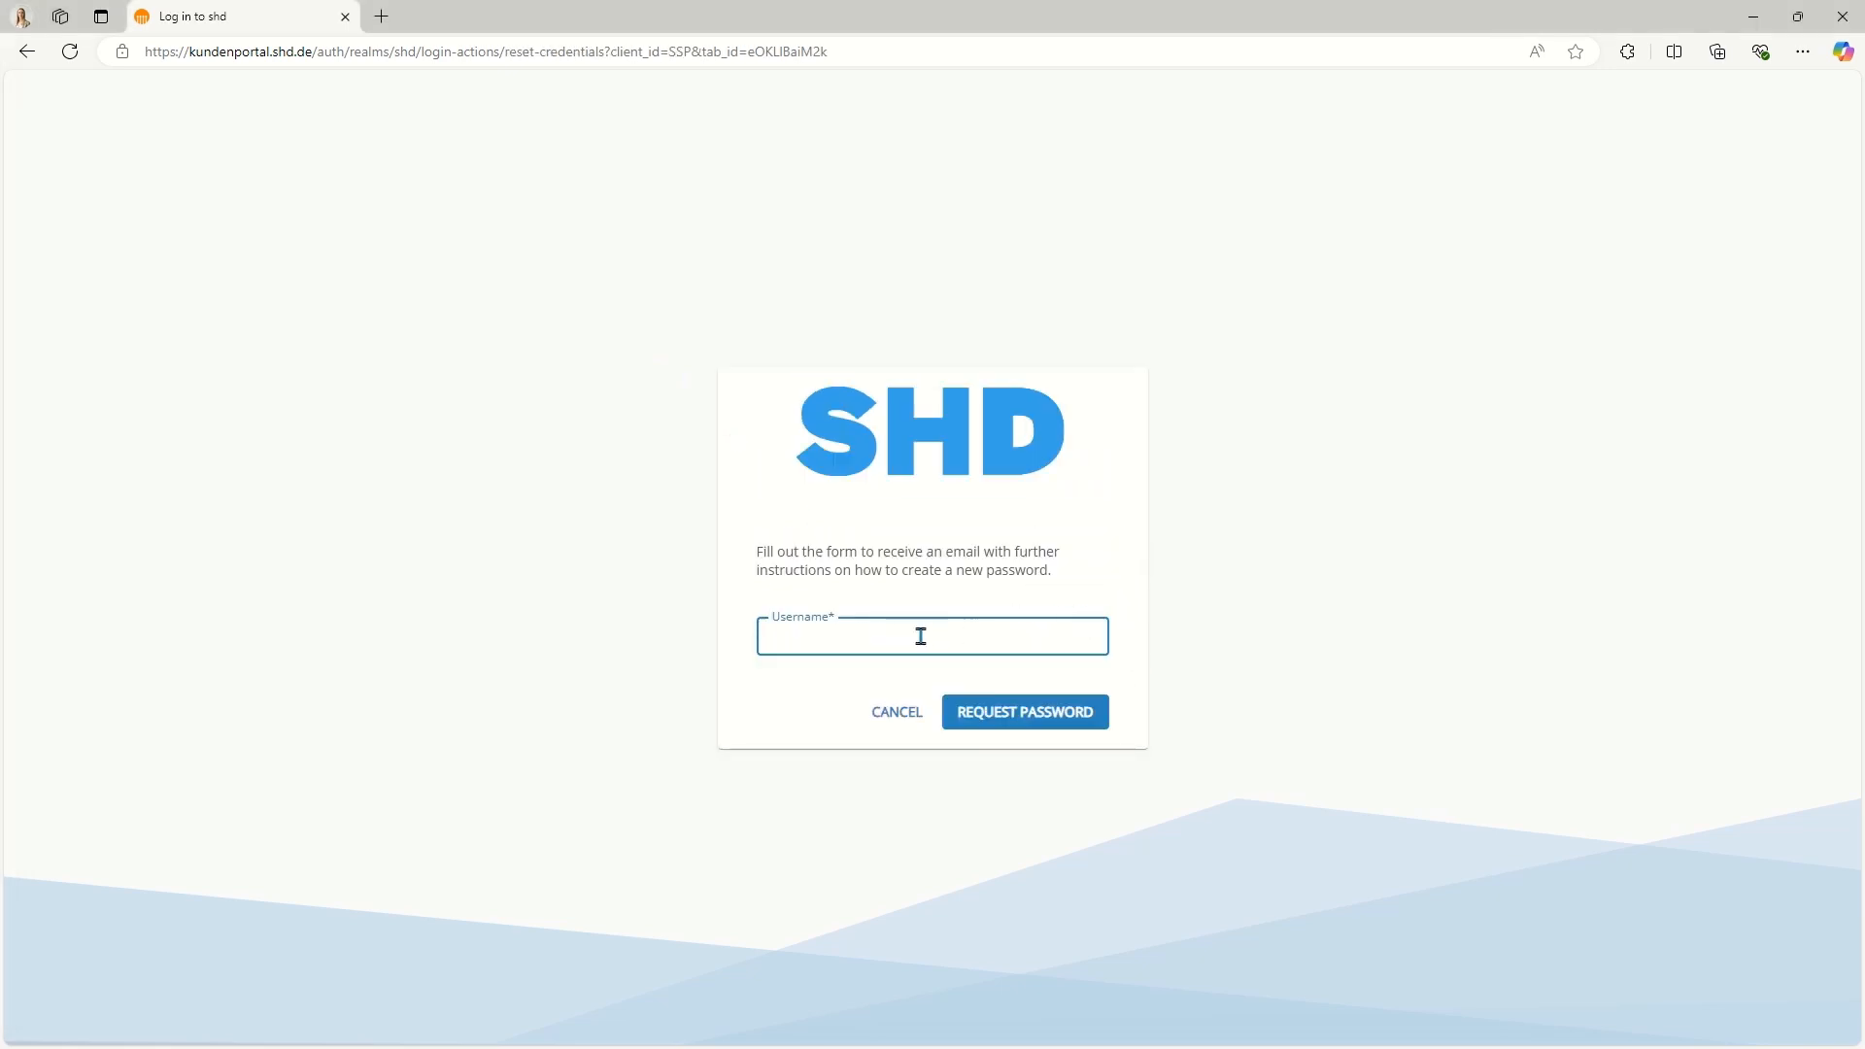
click(1013, 729)
click(1014, 728)
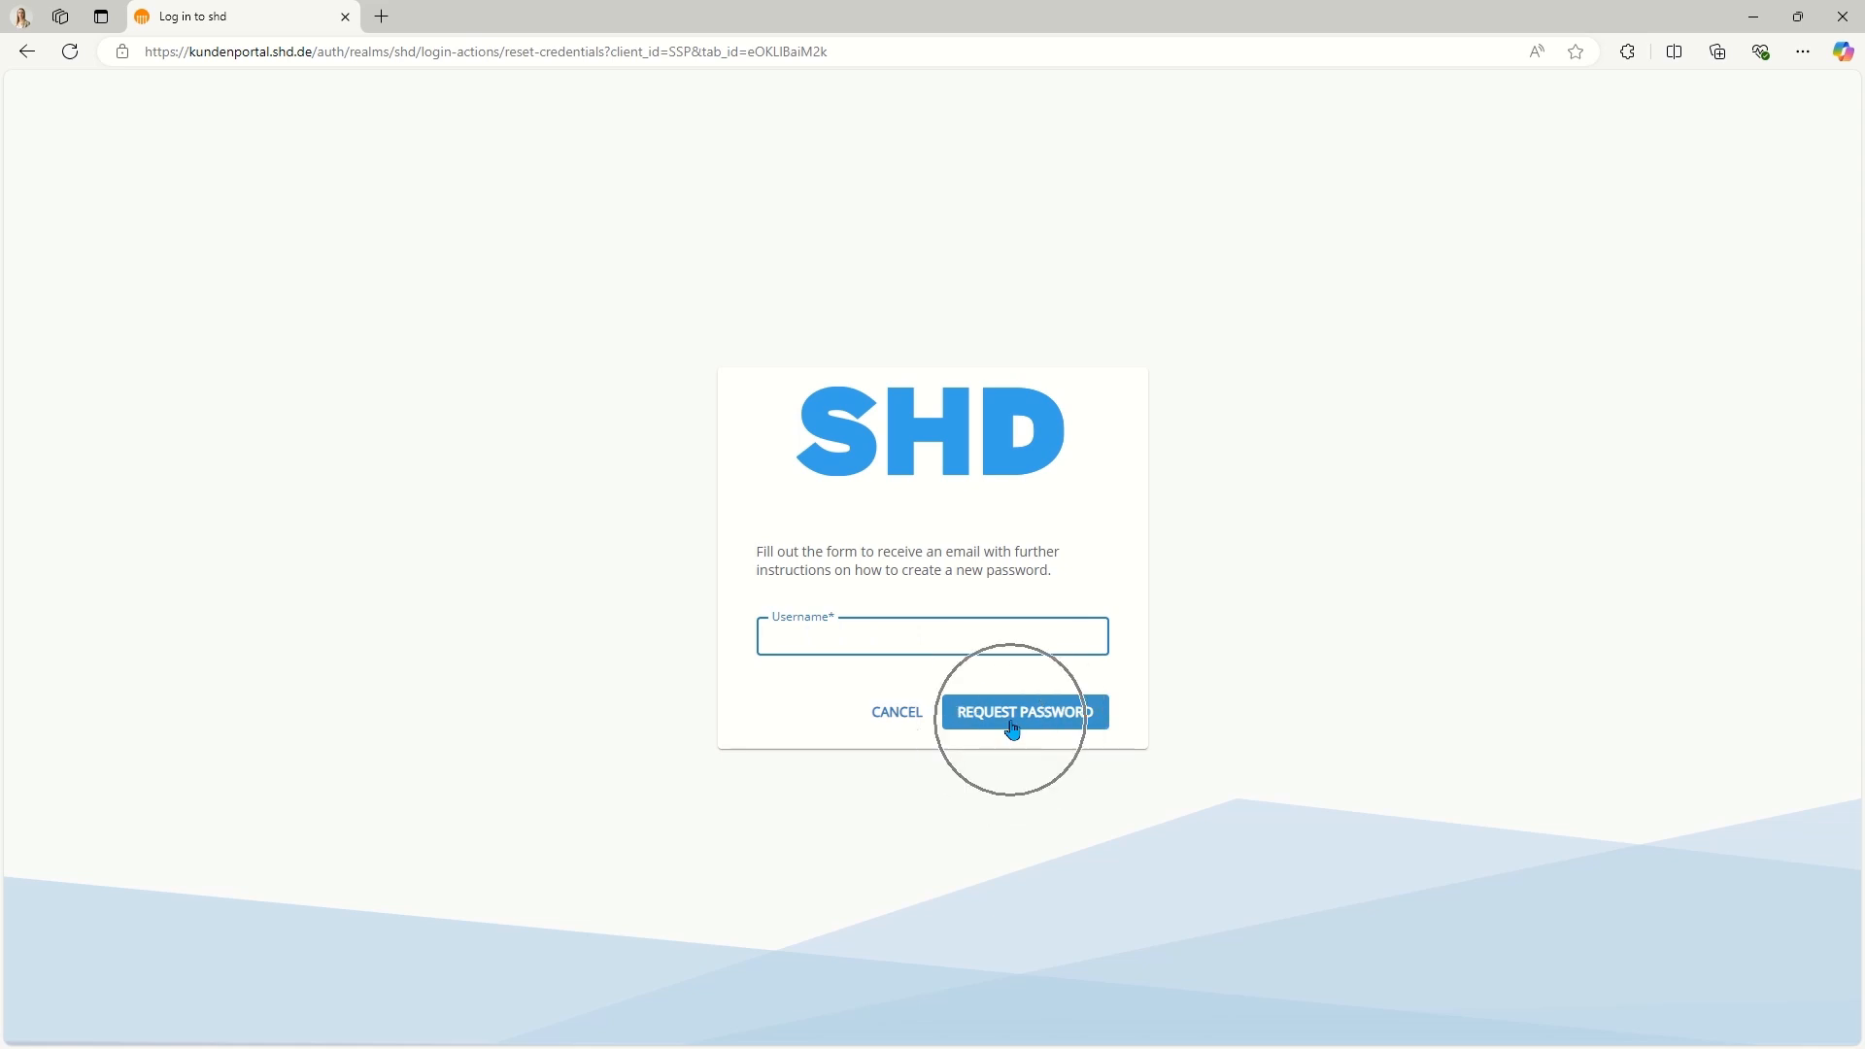
click(899, 714)
- Log in to the SHD customer portal with the prefilled account details and start a new problem report
click(903, 678)
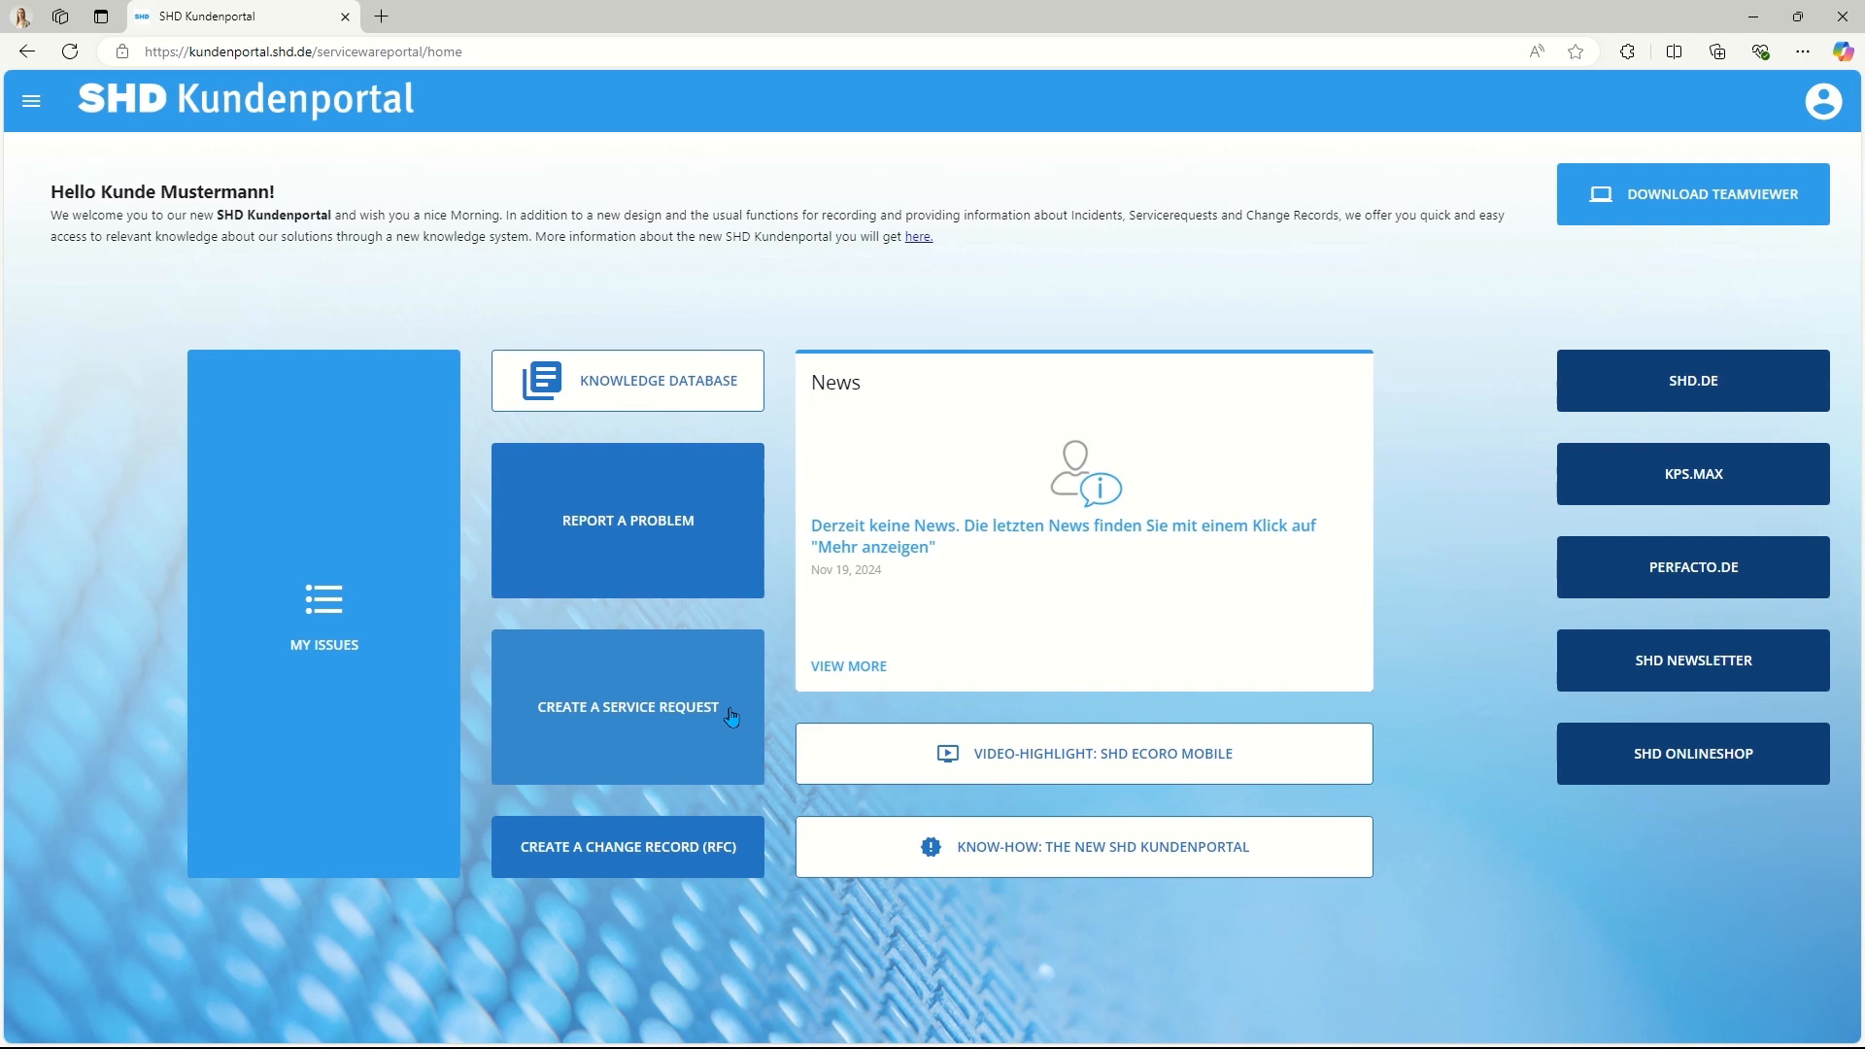
click(707, 531)
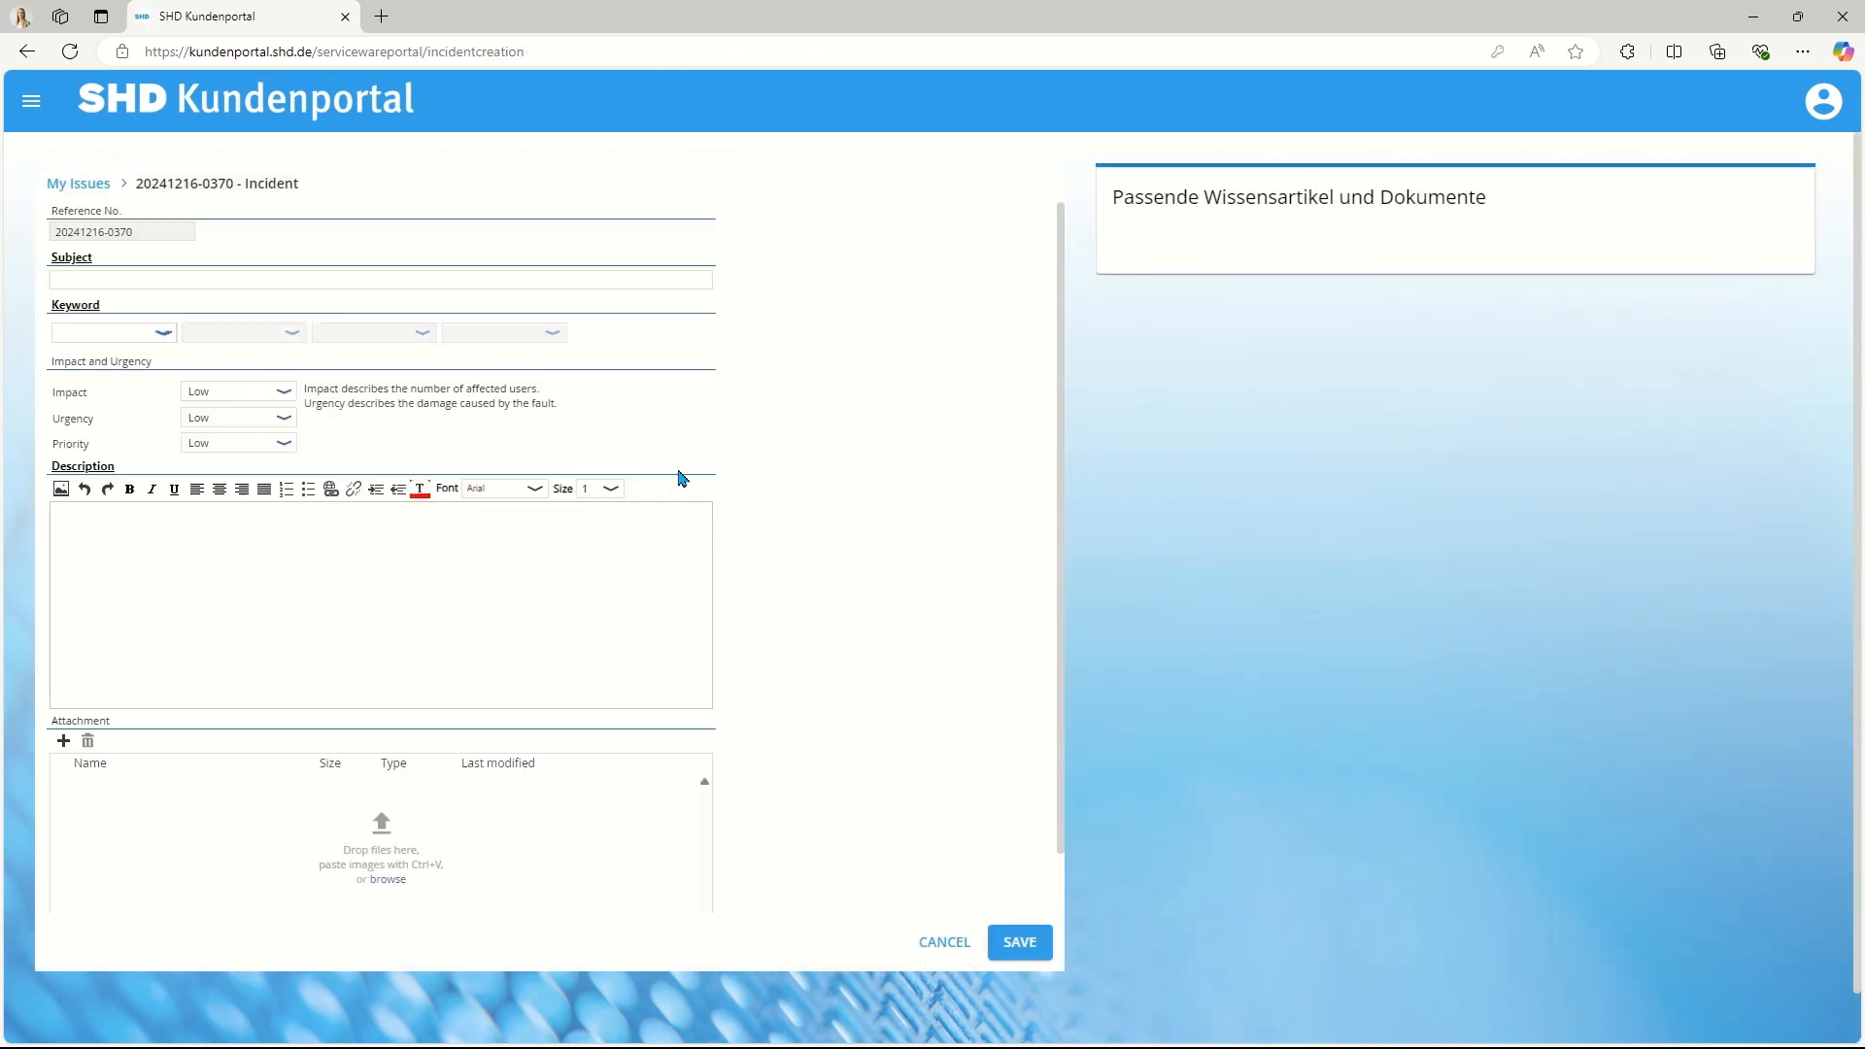
- Enter the subject "Corner of worktop cannot be rounded" and set the keywords to KPS, KPS MAX, Design area and Long part
click(179, 282)
text(Corner of worktop cannot be rounded)
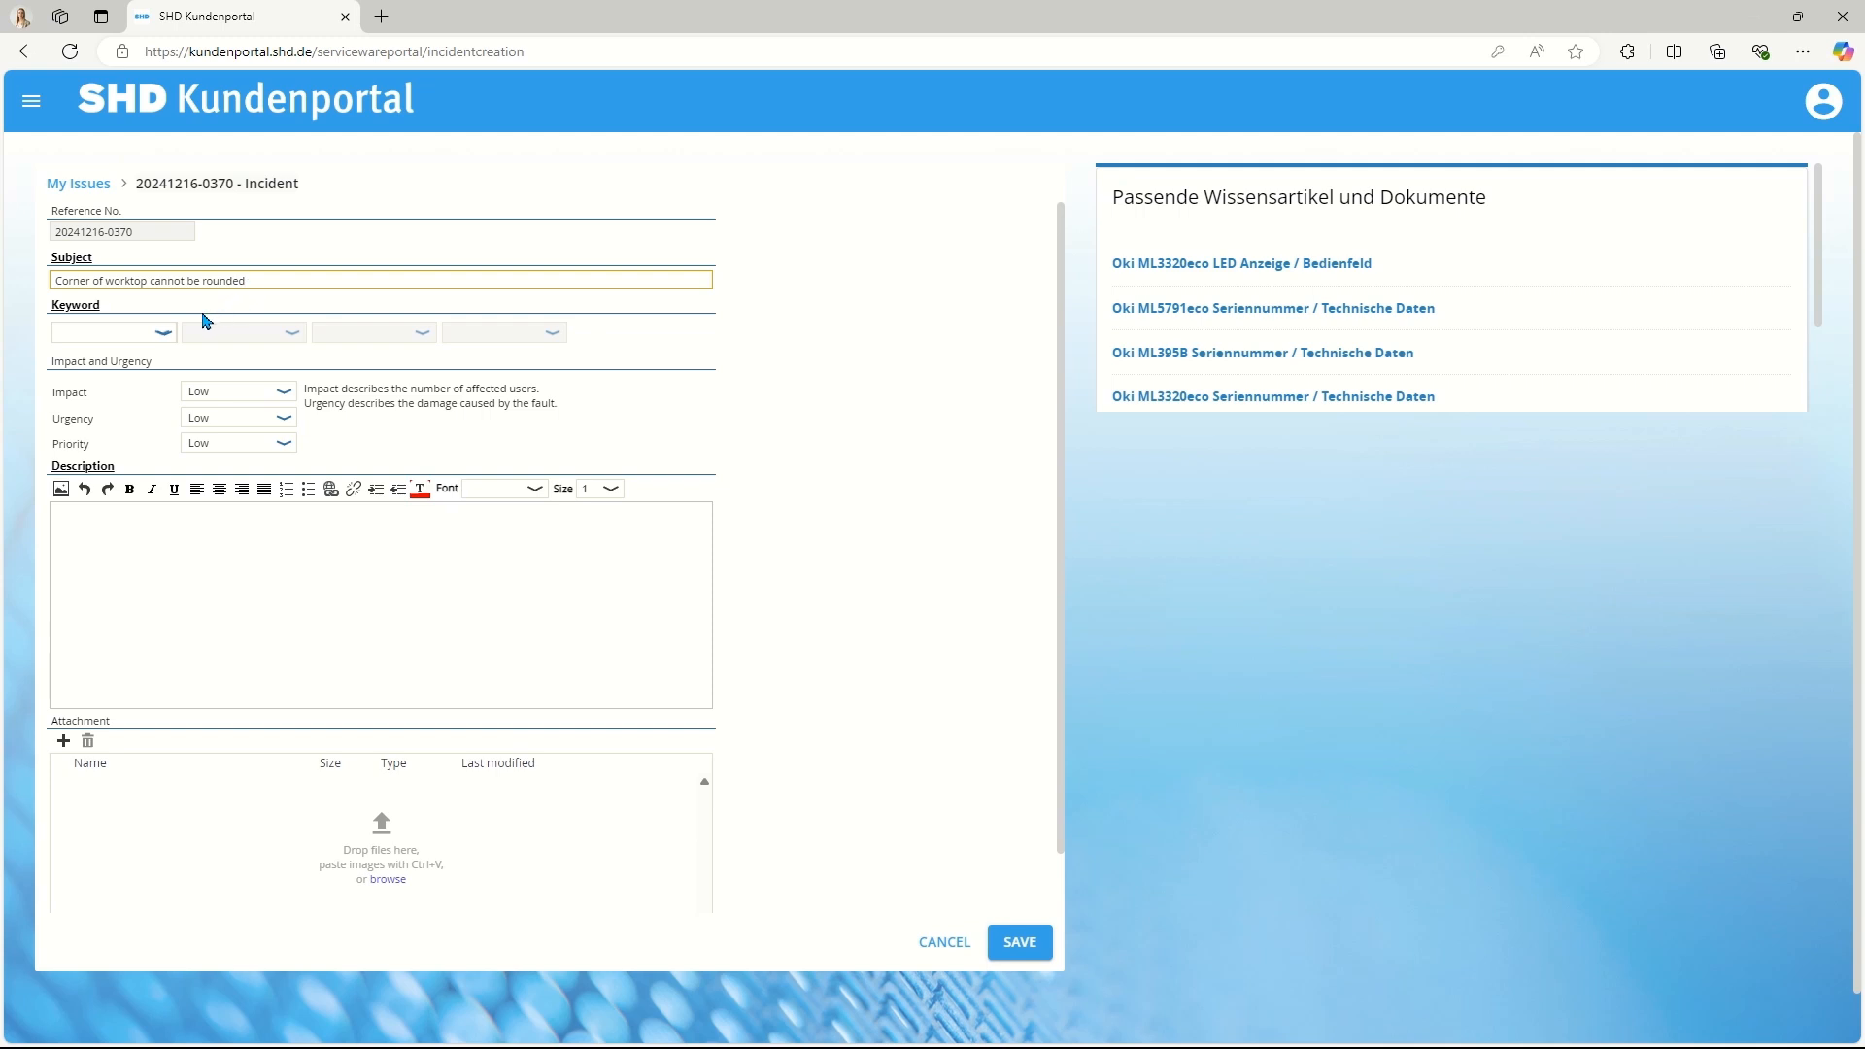
click(167, 336)
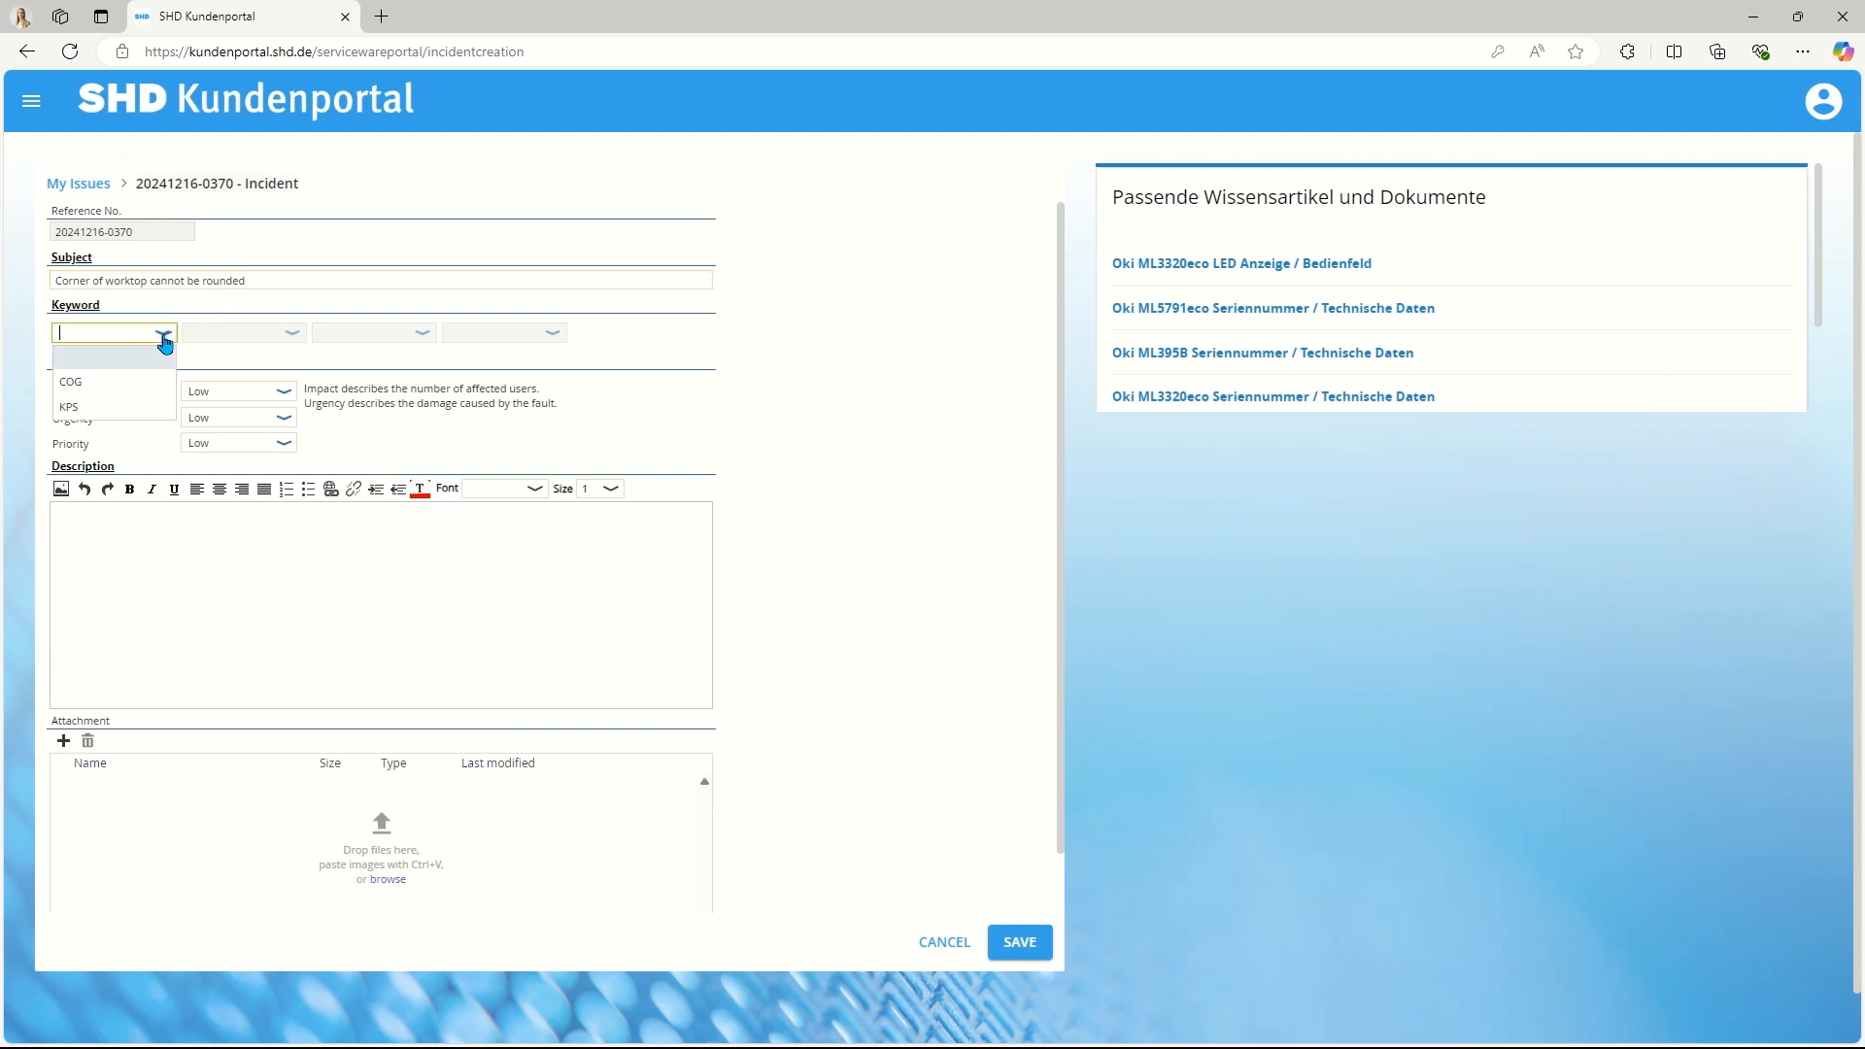
click(142, 406)
click(290, 333)
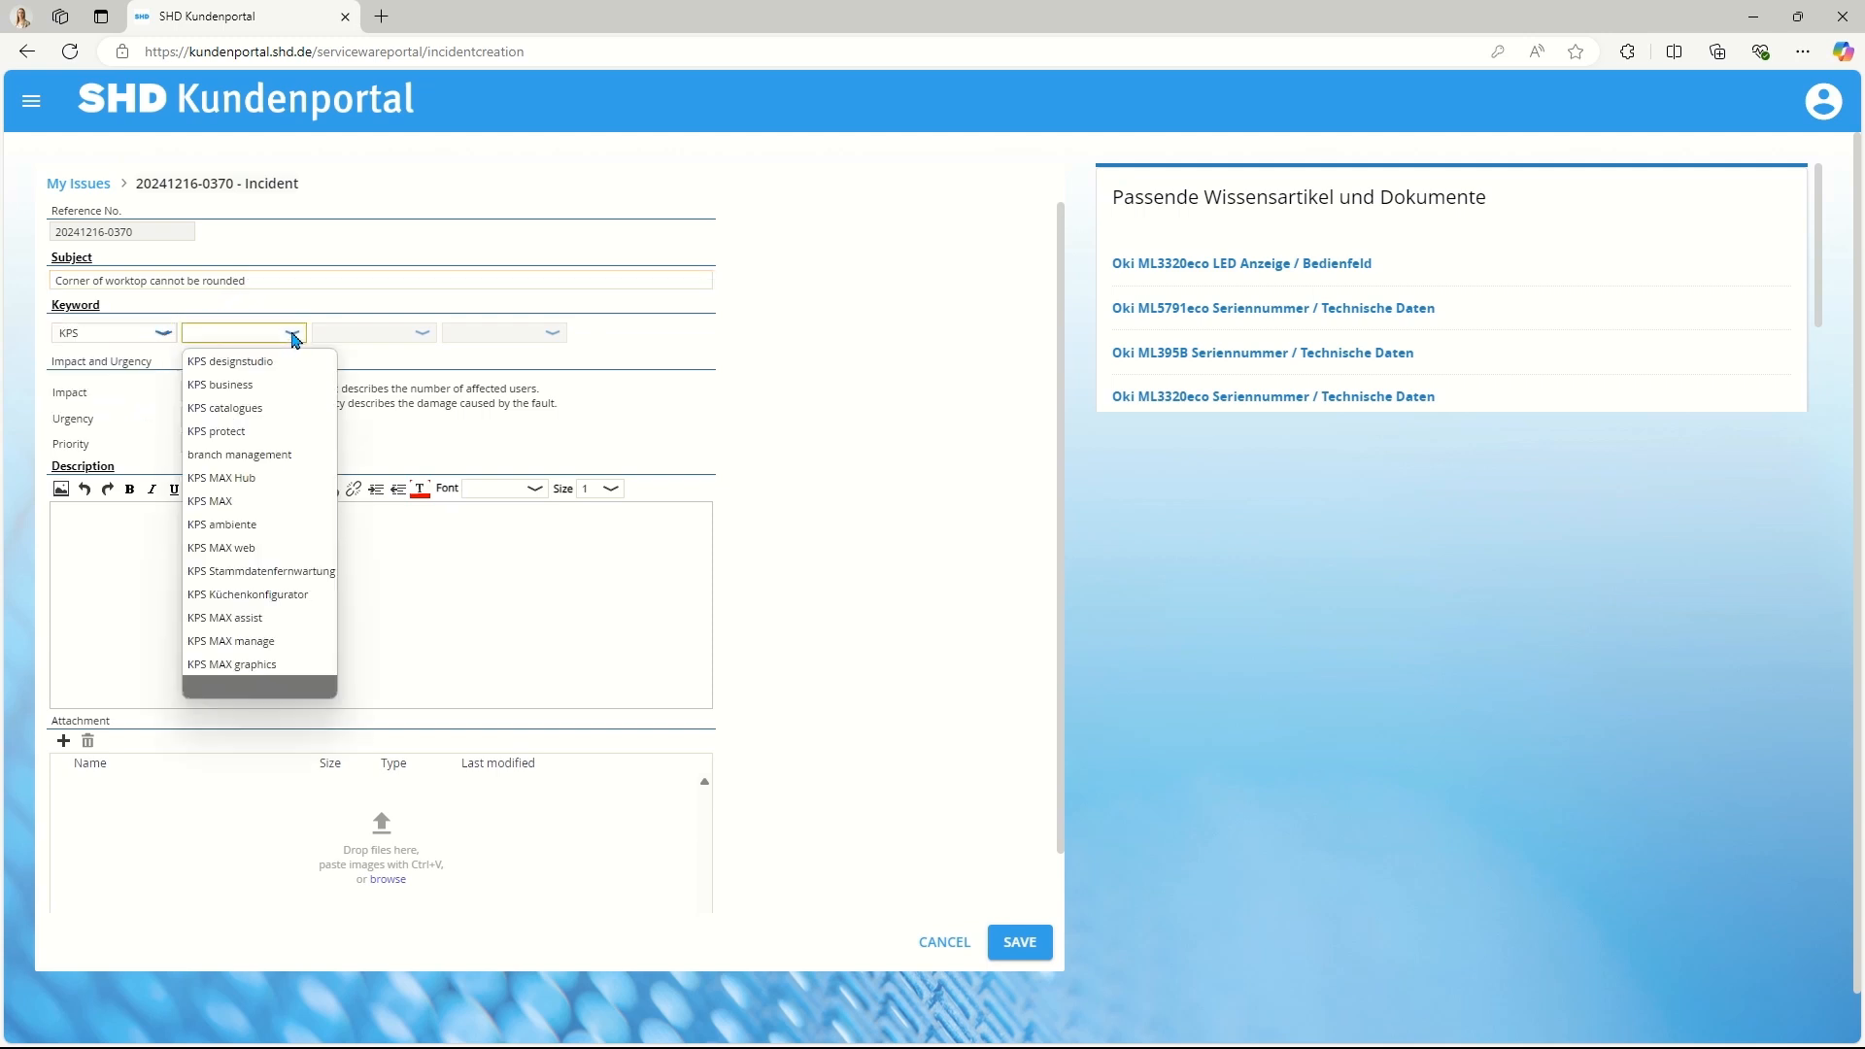
click(243, 501)
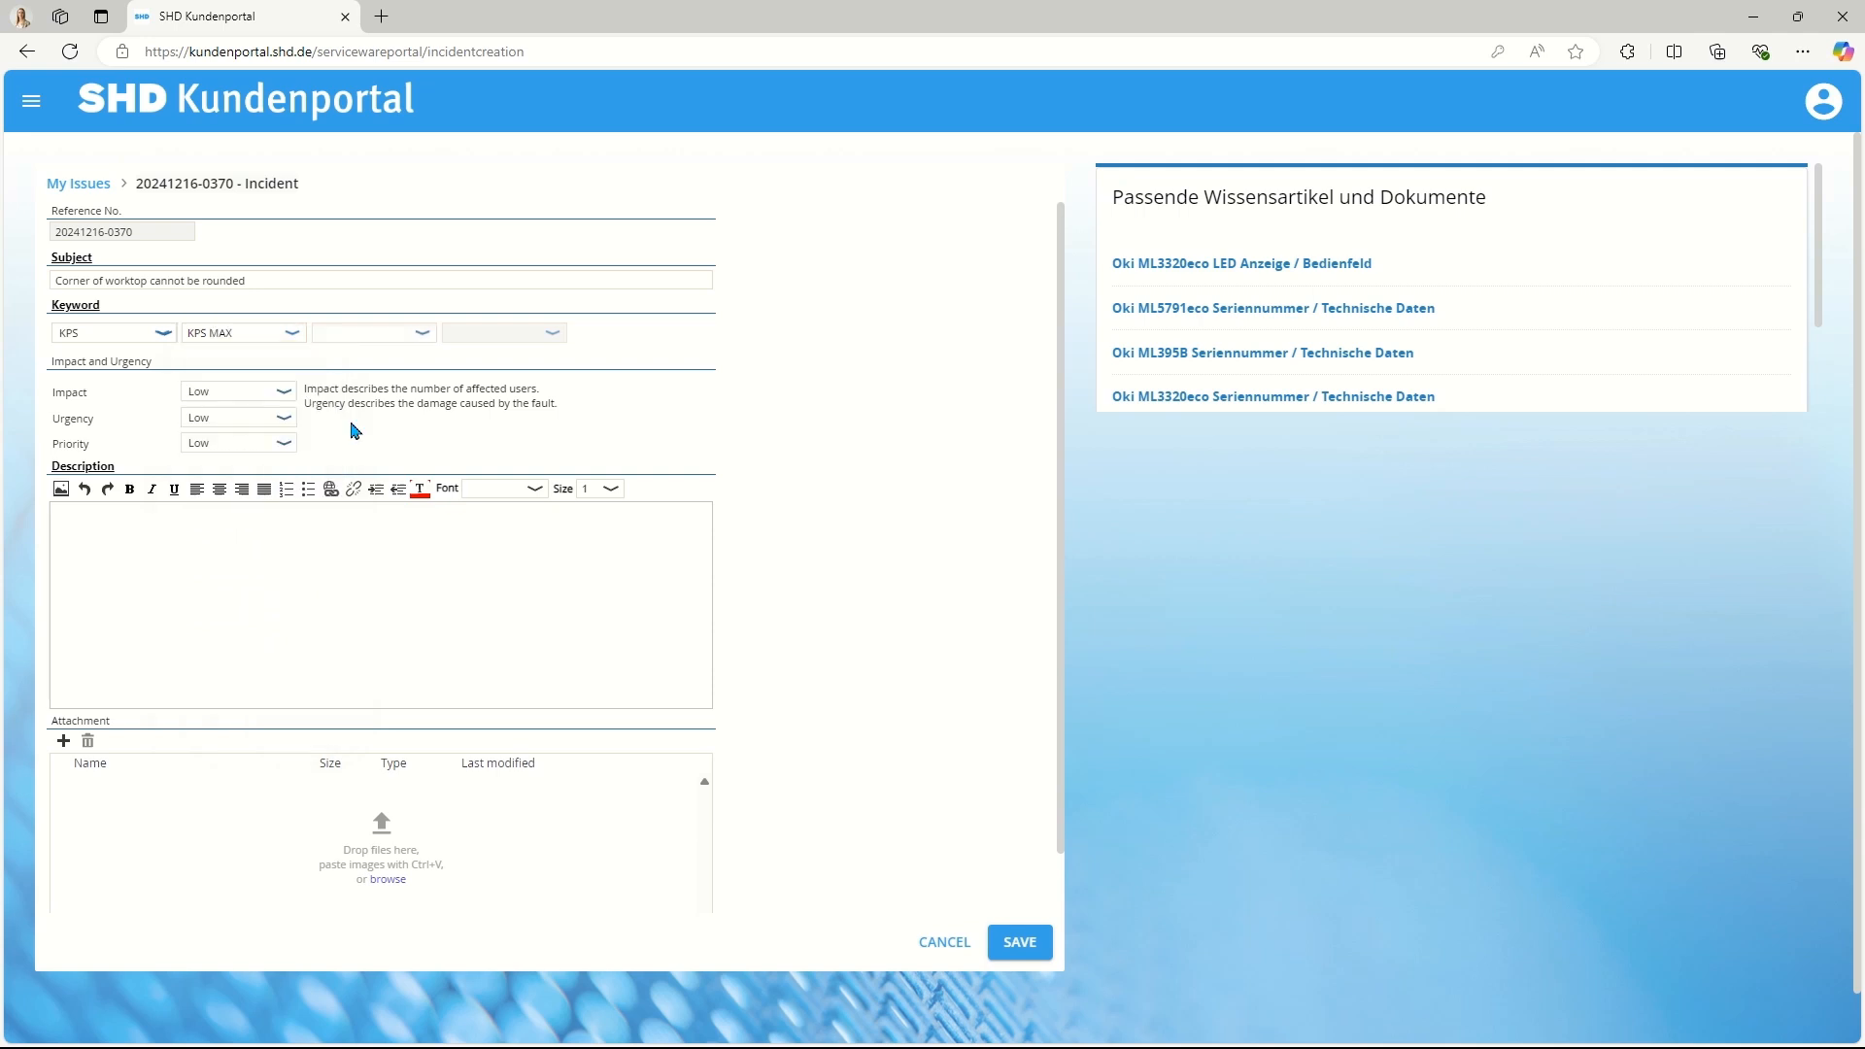
click(422, 335)
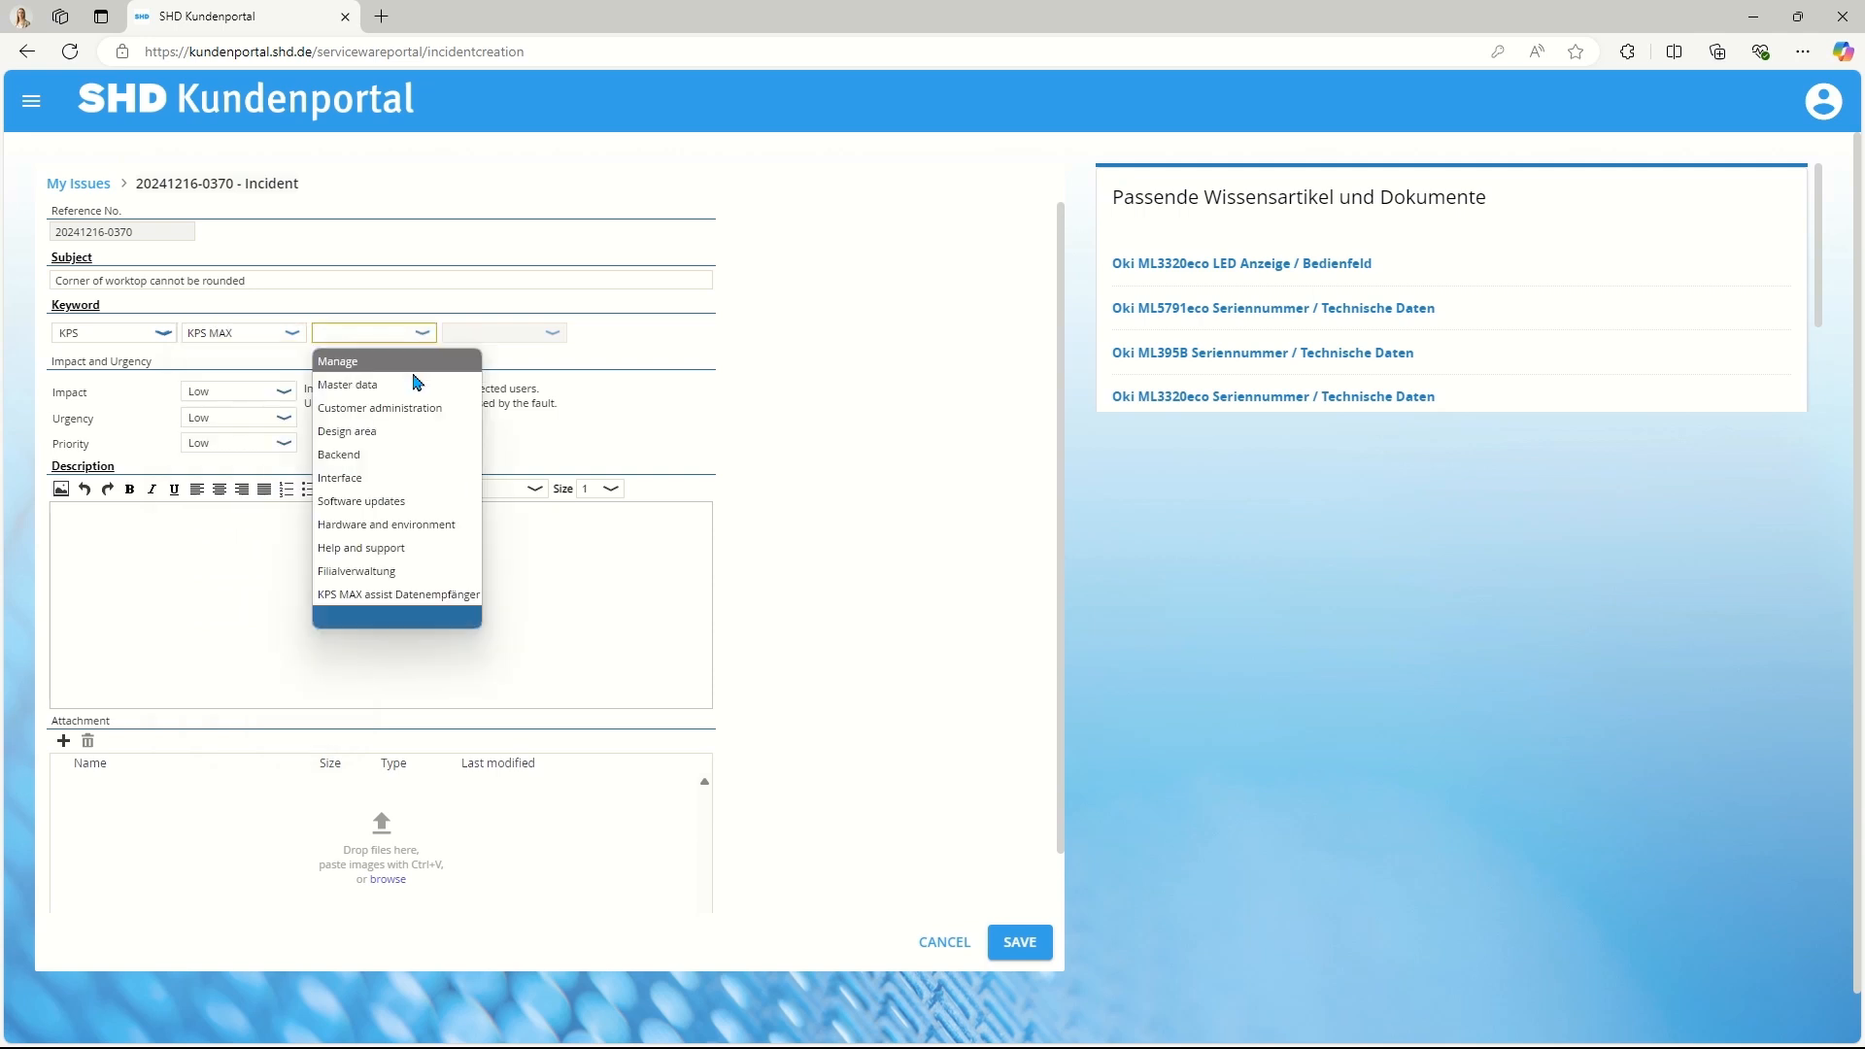
click(402, 433)
click(553, 337)
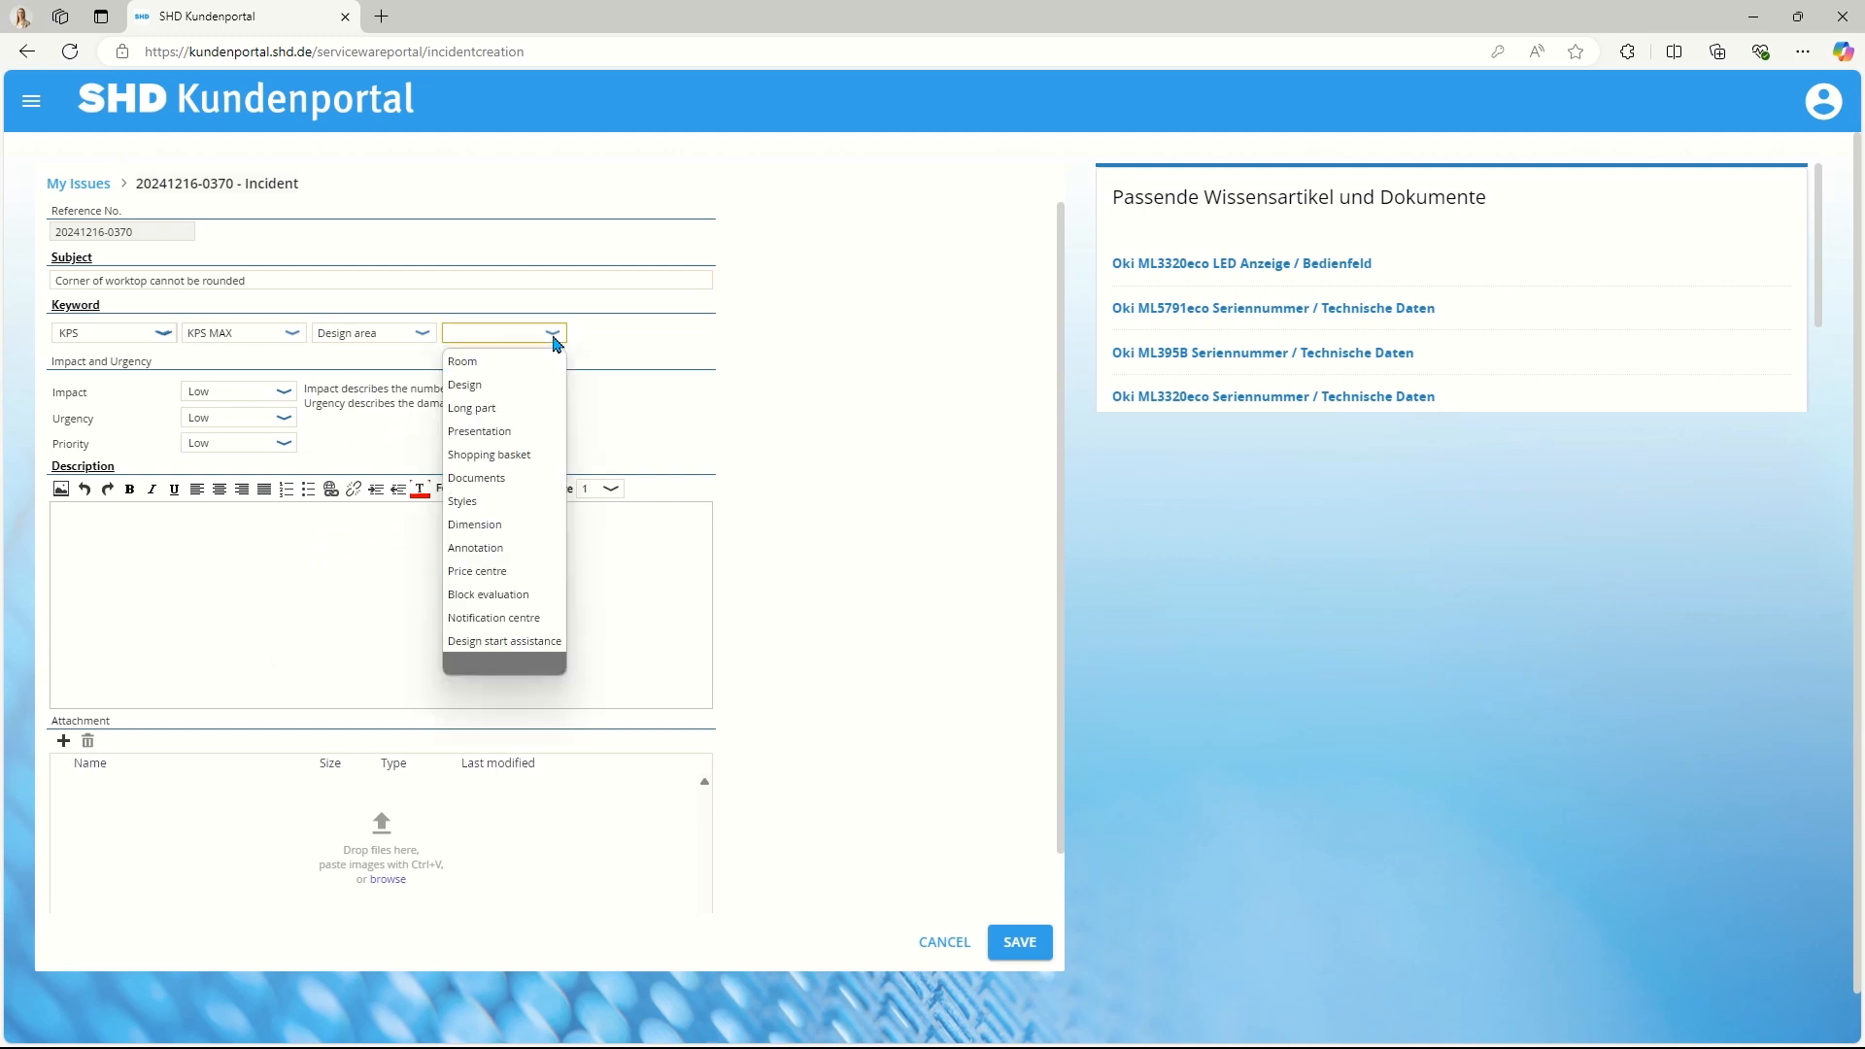
click(511, 409)
- Set impact and urgency to Medium and enter the description "The problem was noticed this morning and is present in all designs"
click(284, 392)
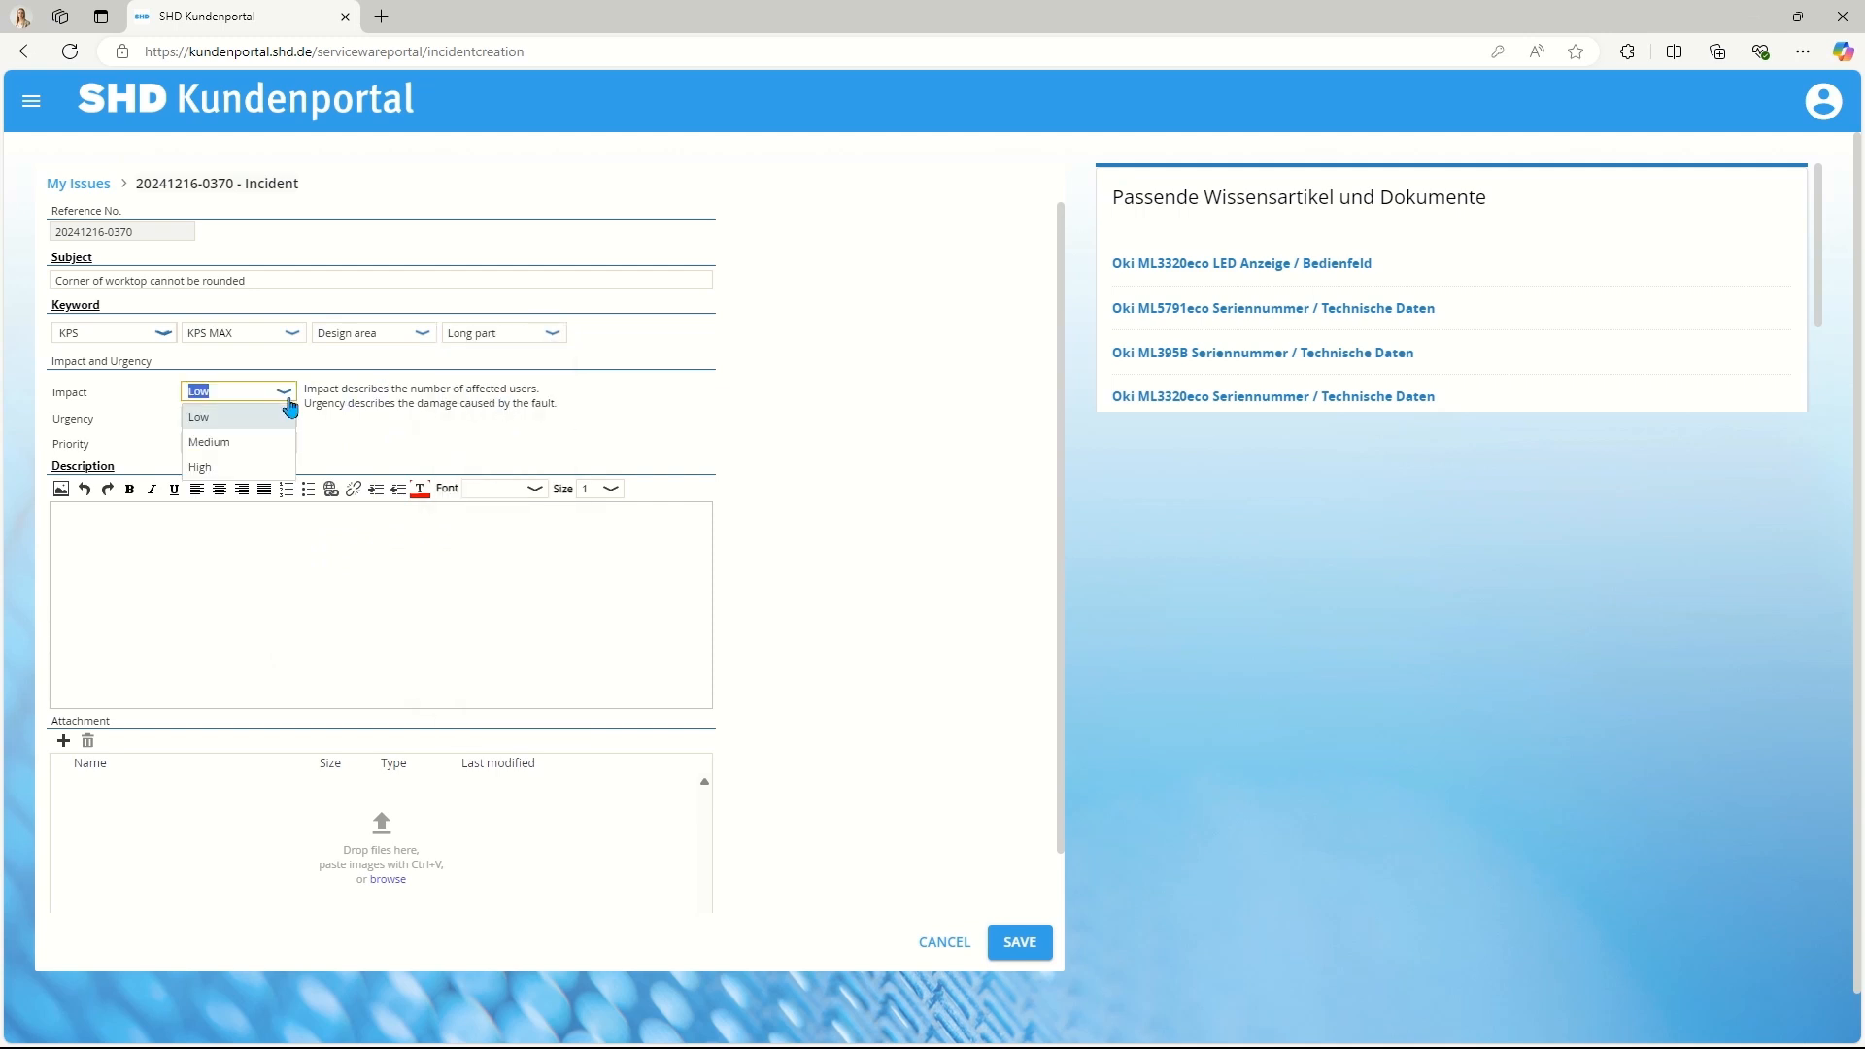
click(254, 442)
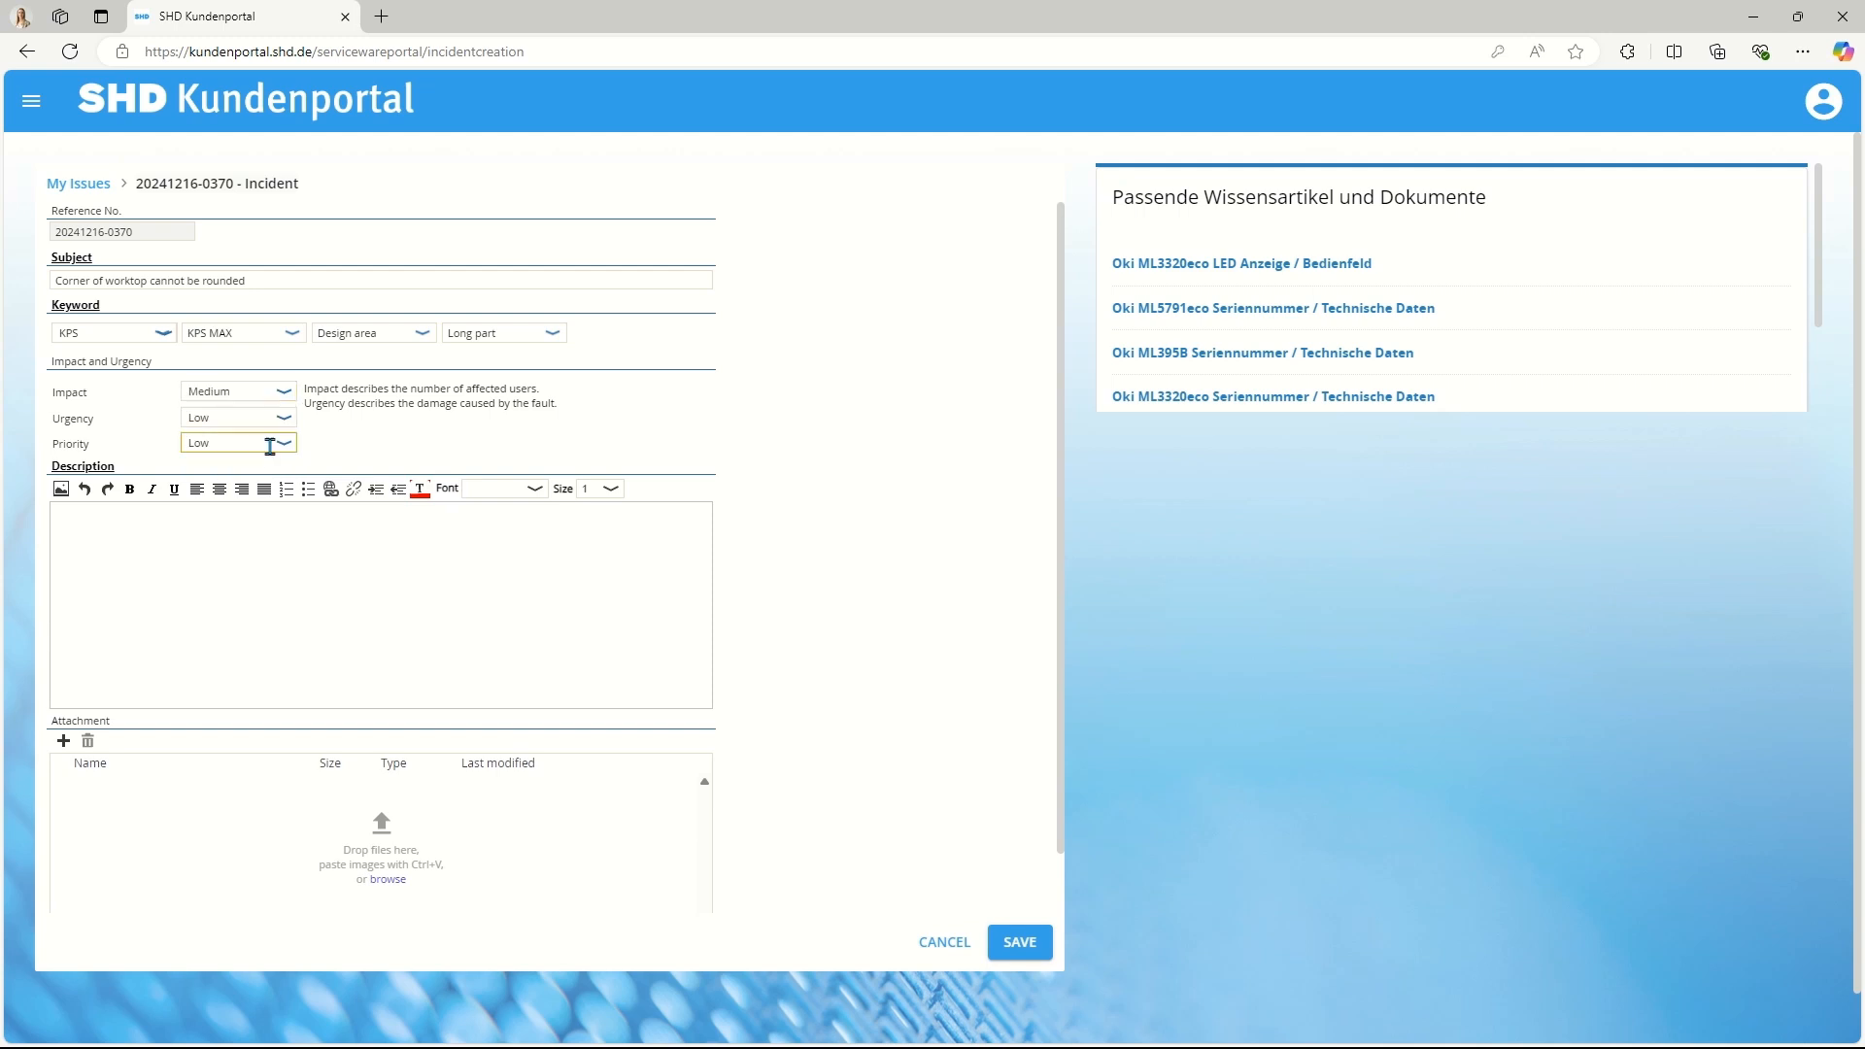
click(286, 424)
click(266, 469)
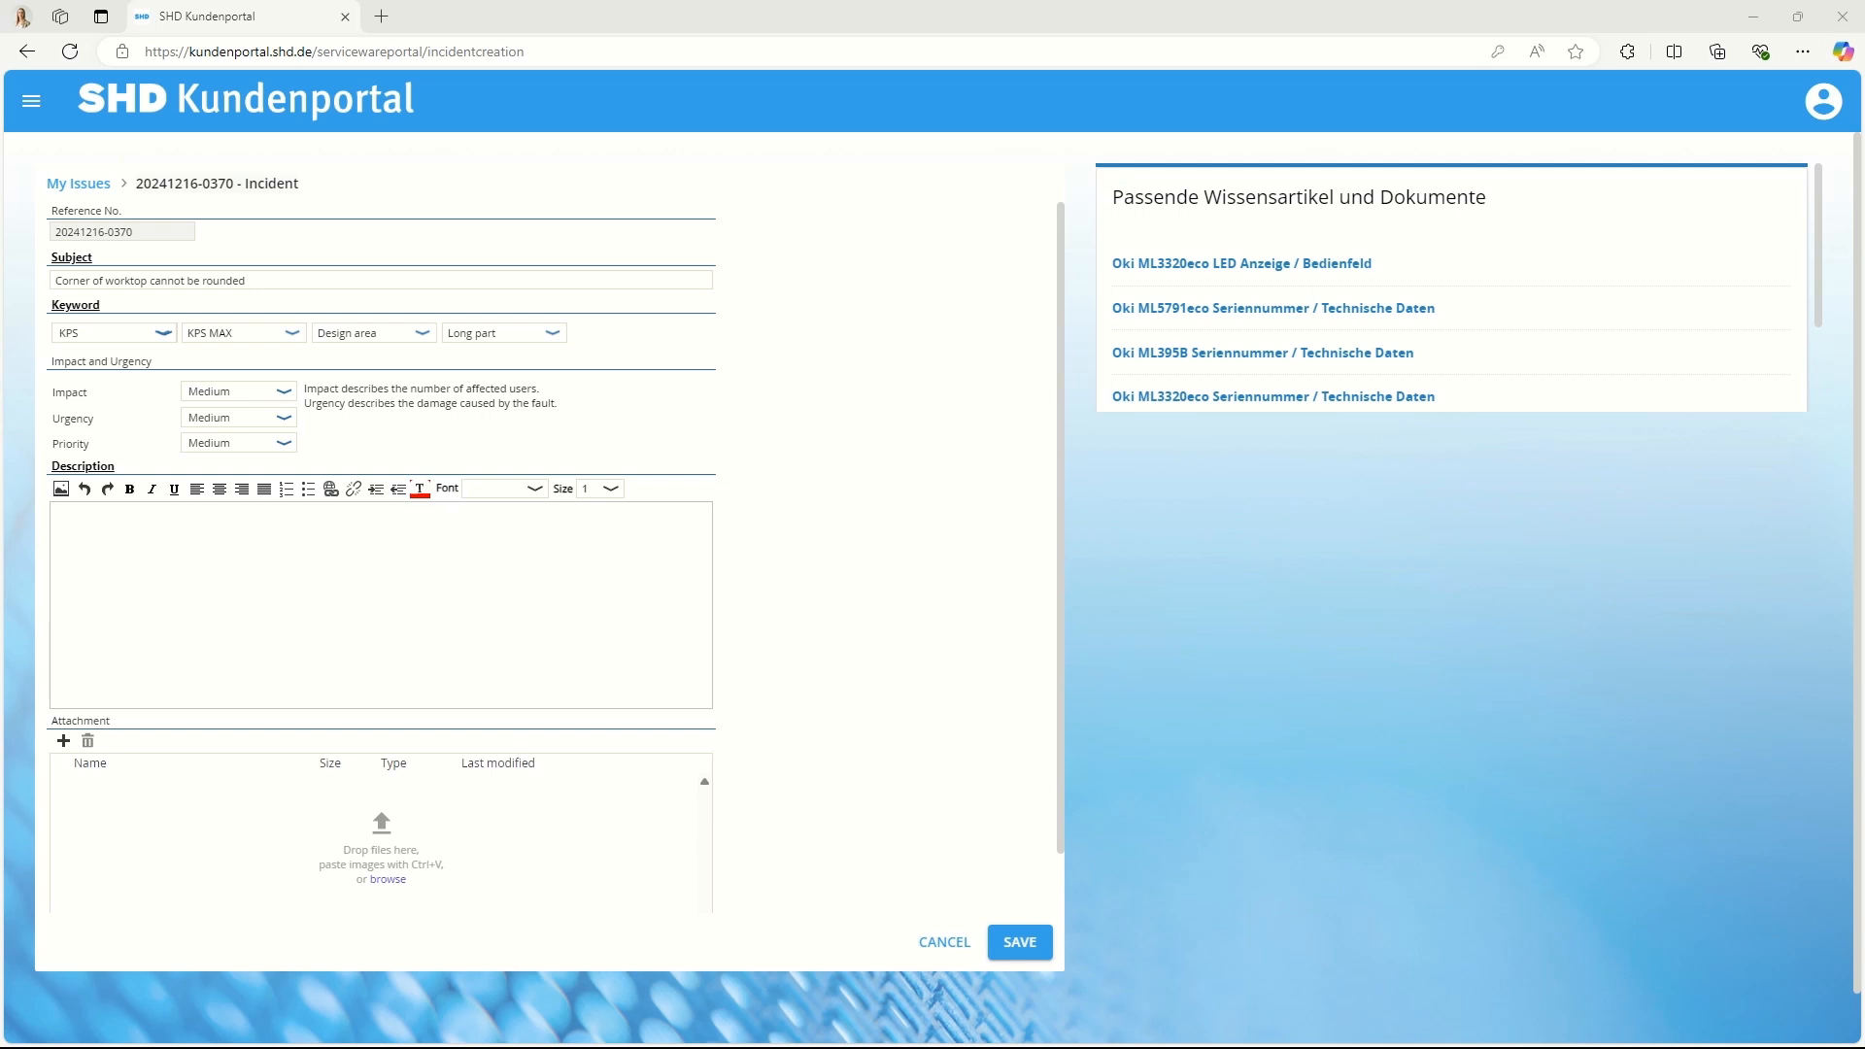
click(160, 540)
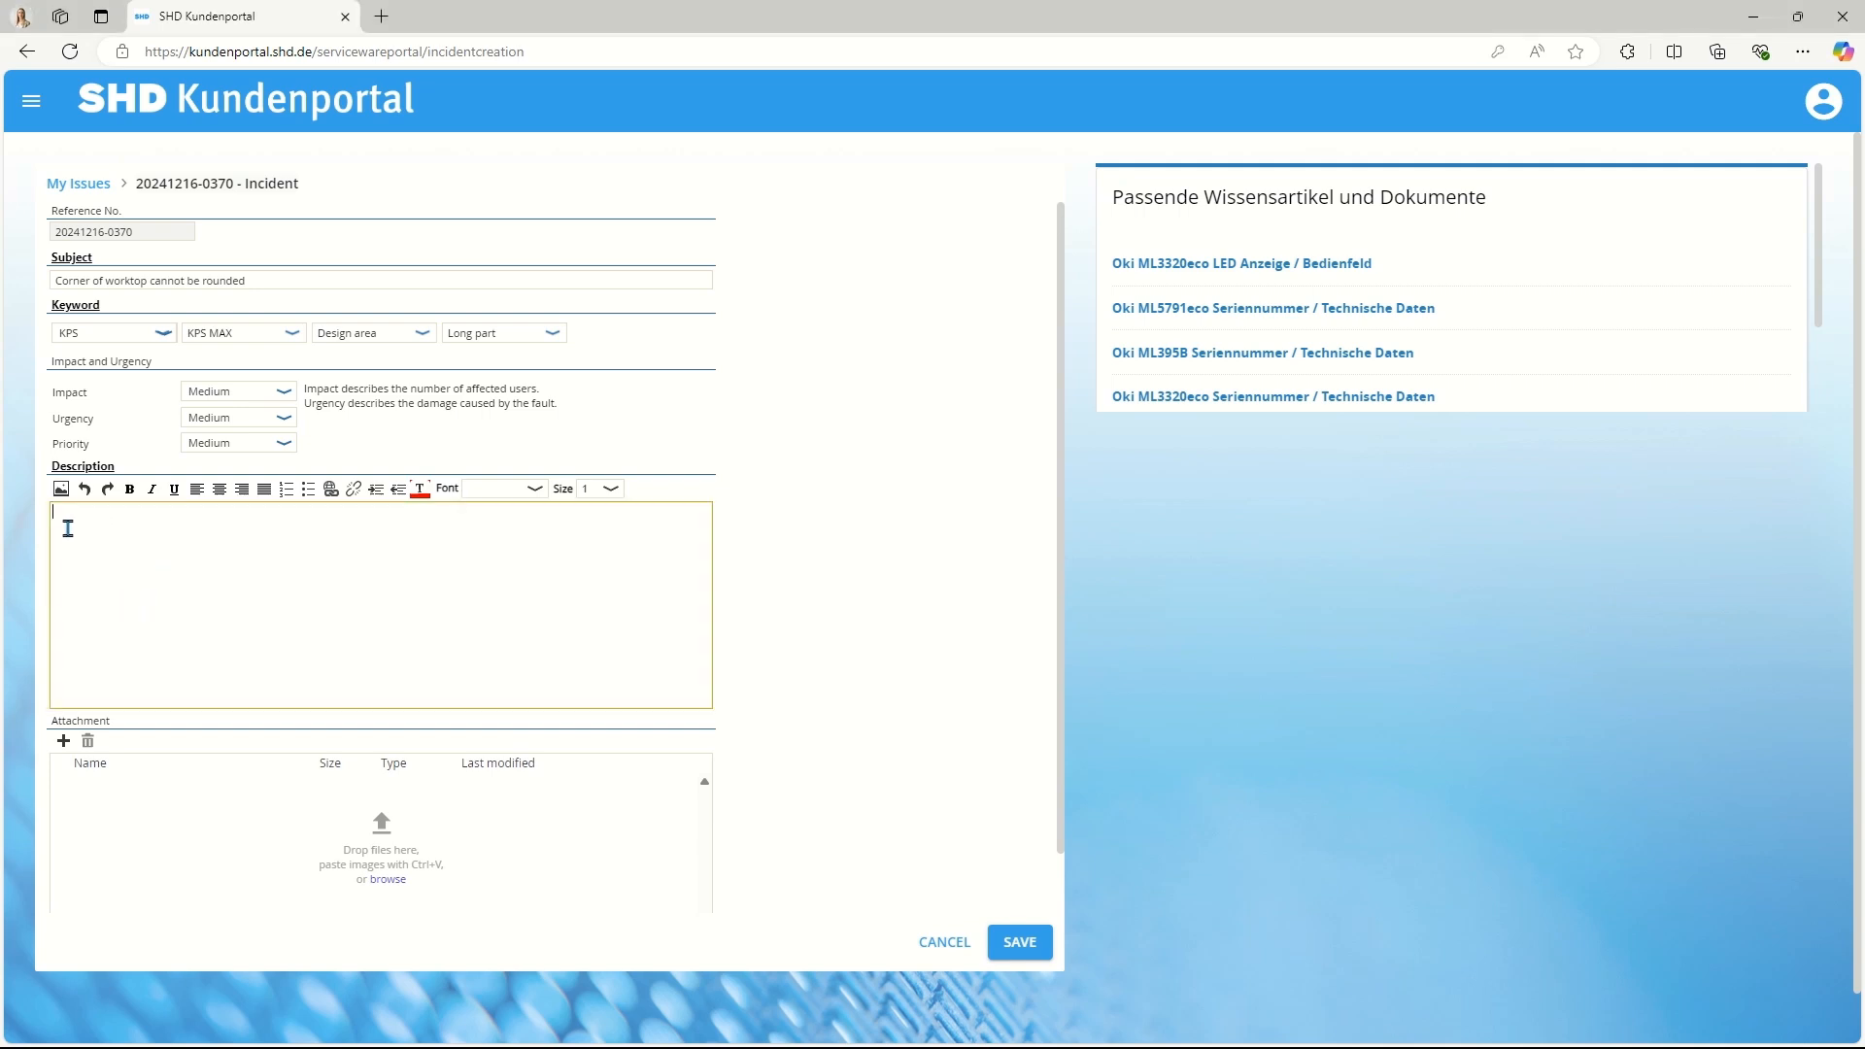
text(The problem was noticed this morning and is present in all designs)
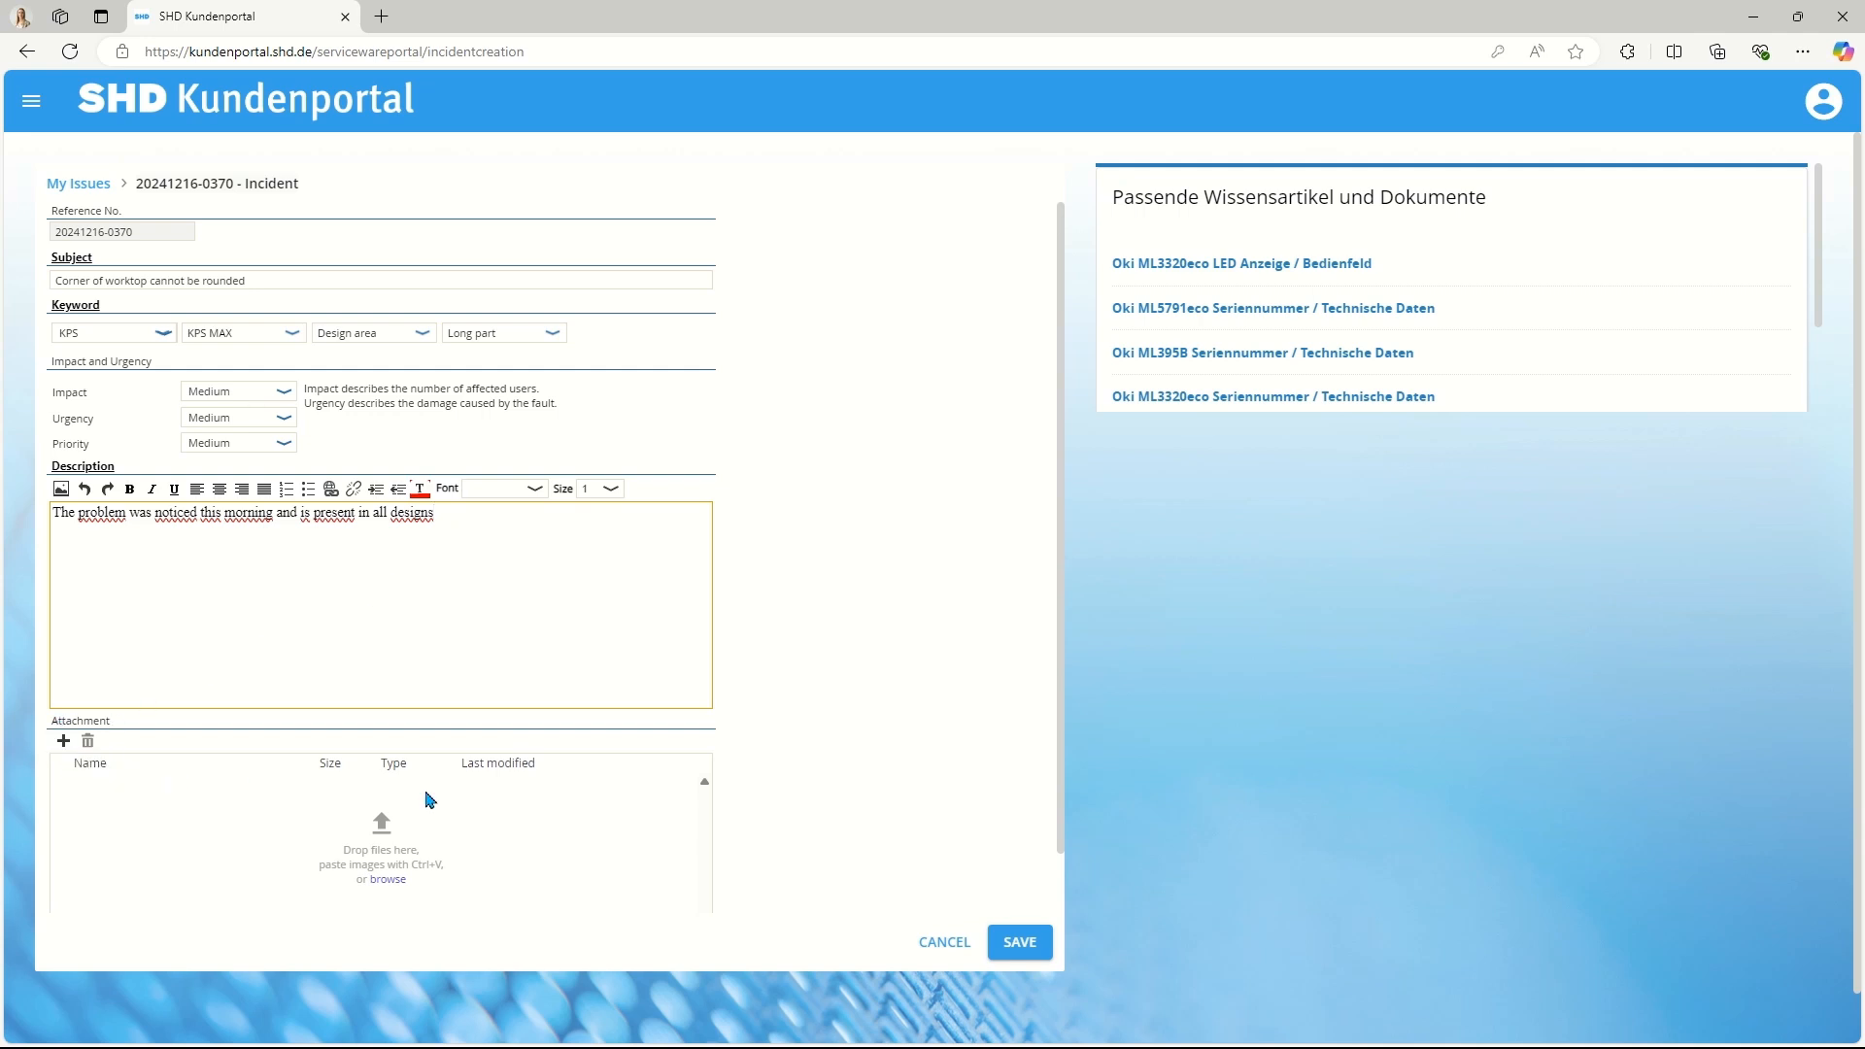
- Switch to KPS.MAX and export the Version 4.0 design as KPS.MAX_Academy_Version_4.0.zip to the Support folder on the desktop
click(1765, 23)
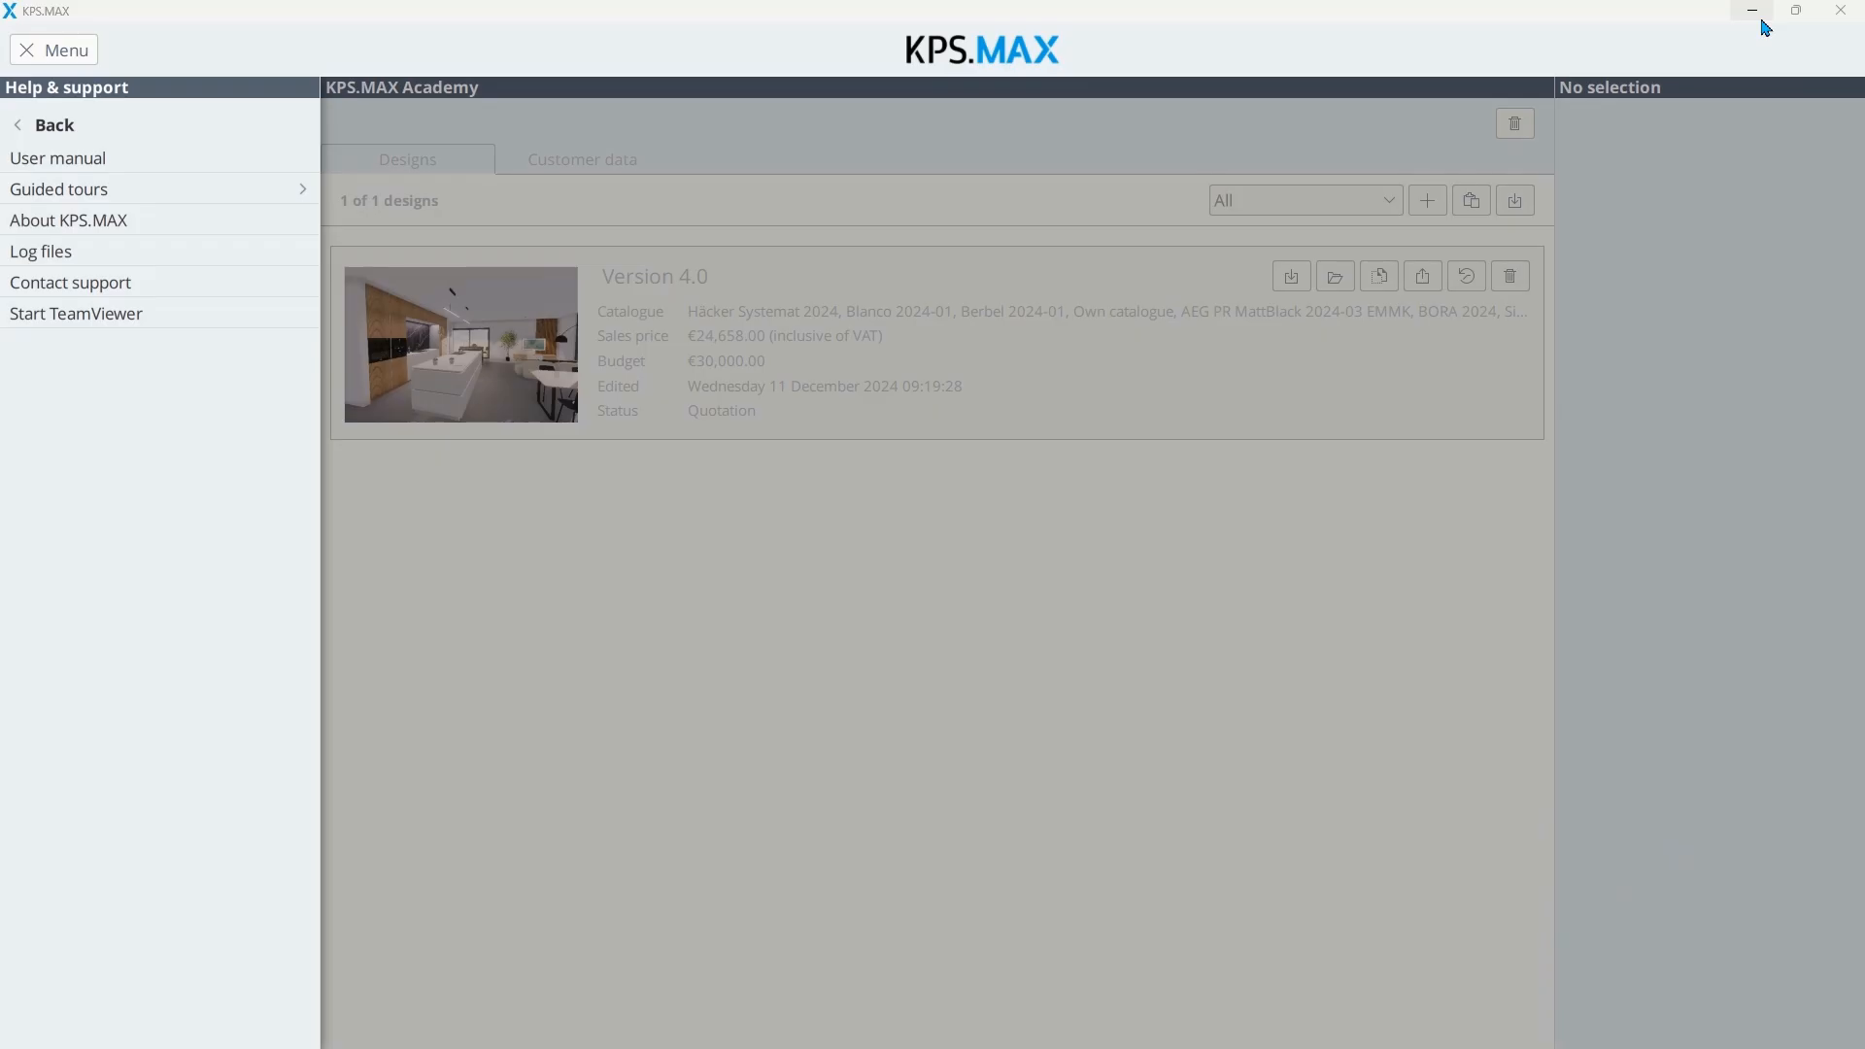
click(1351, 236)
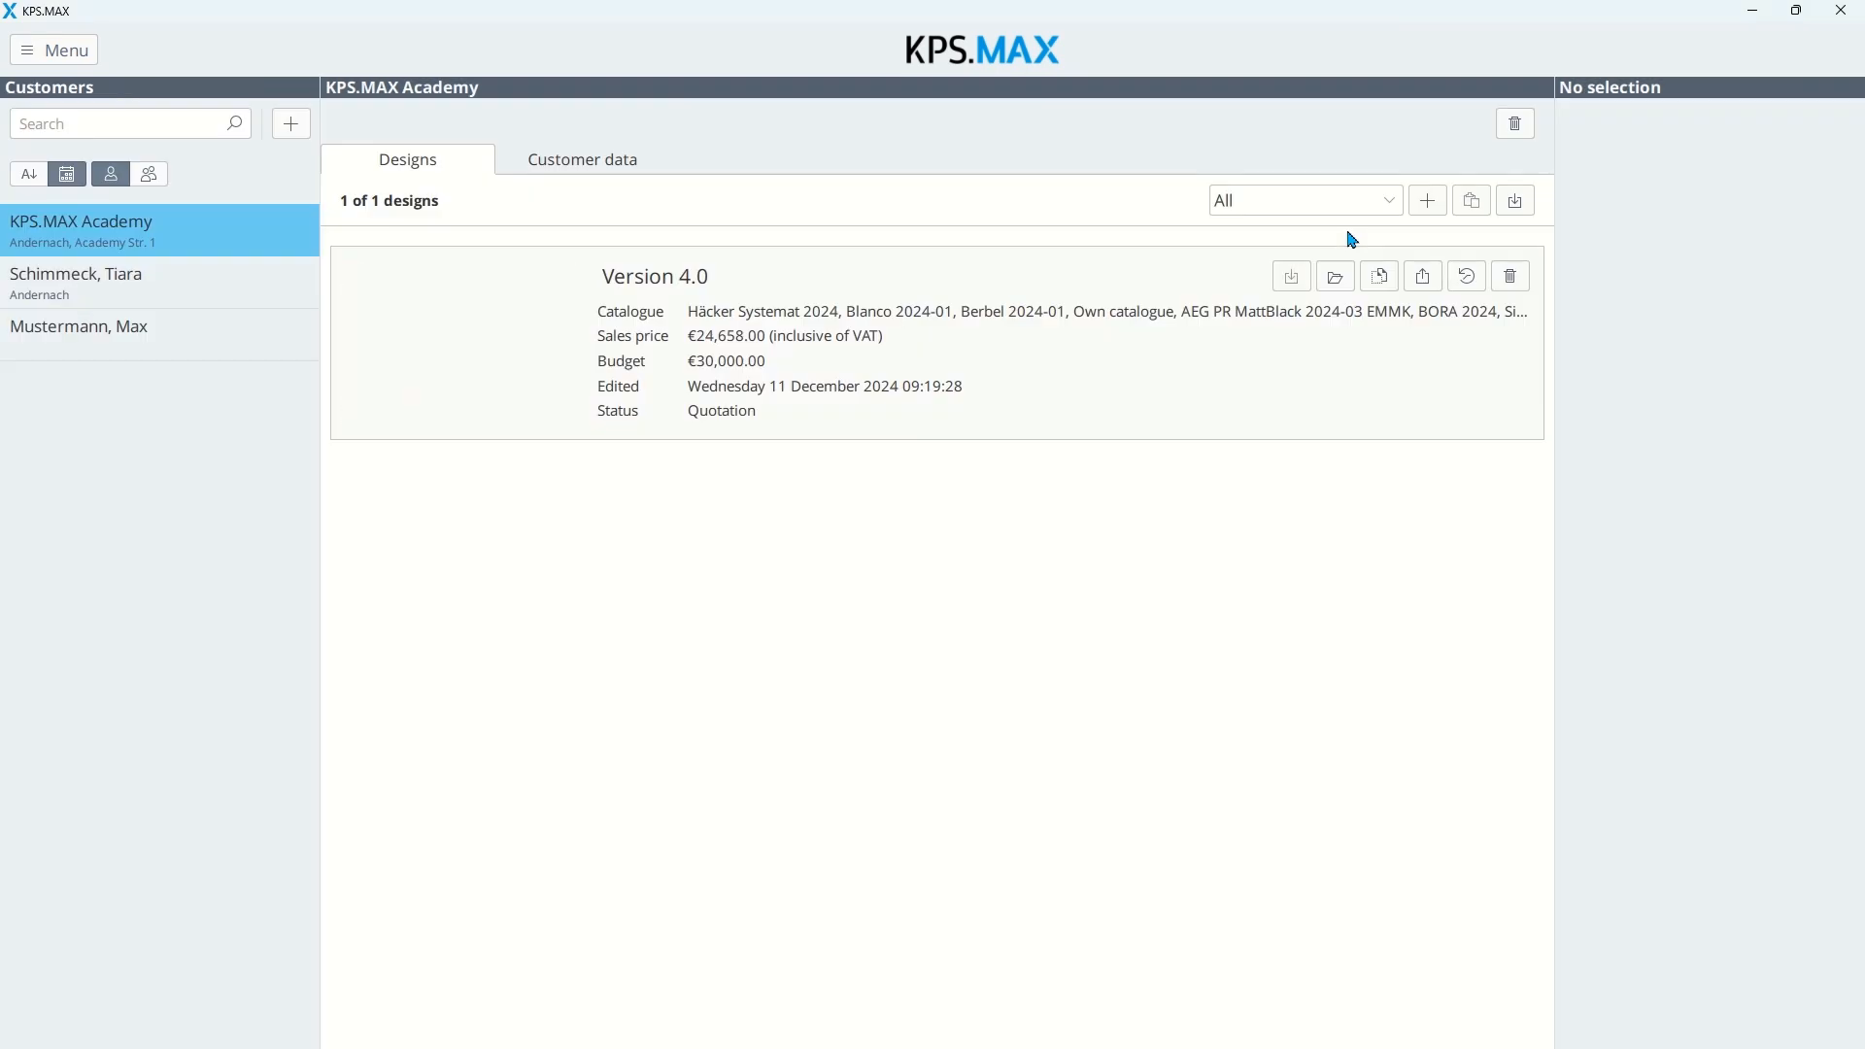
click(1426, 283)
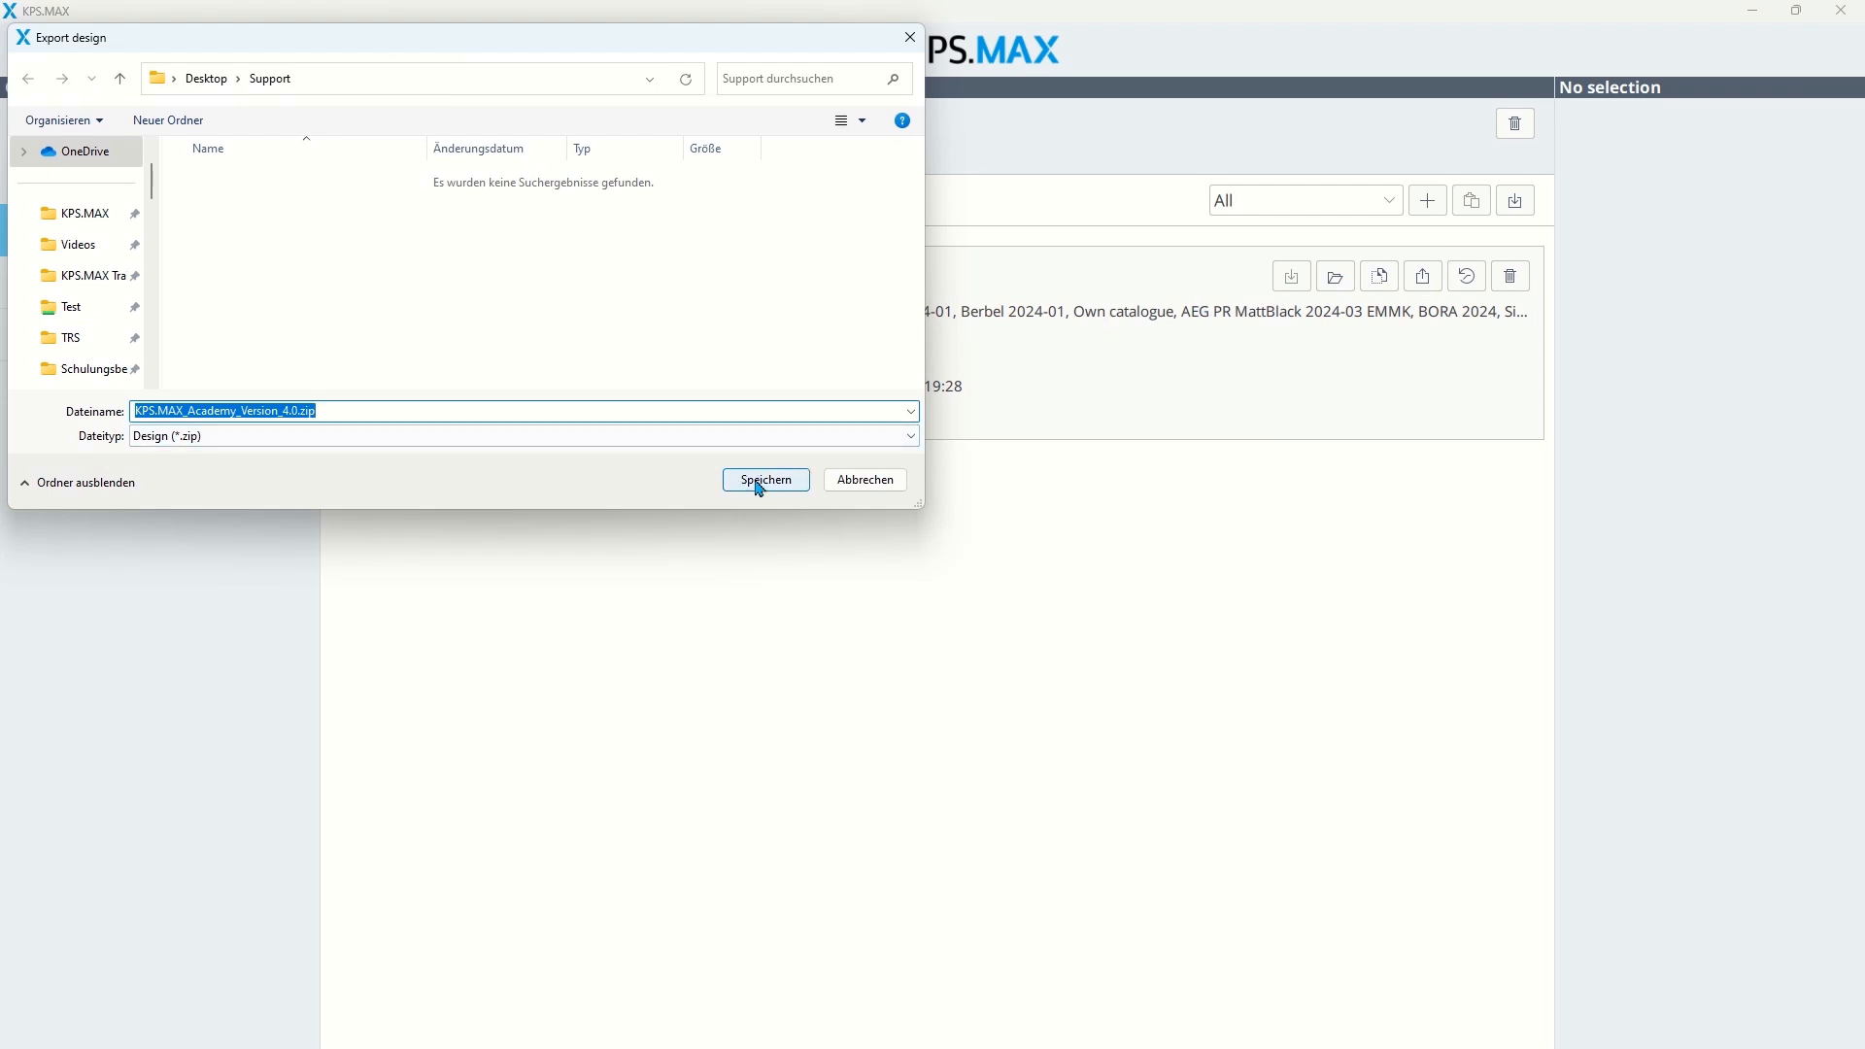
click(792, 486)
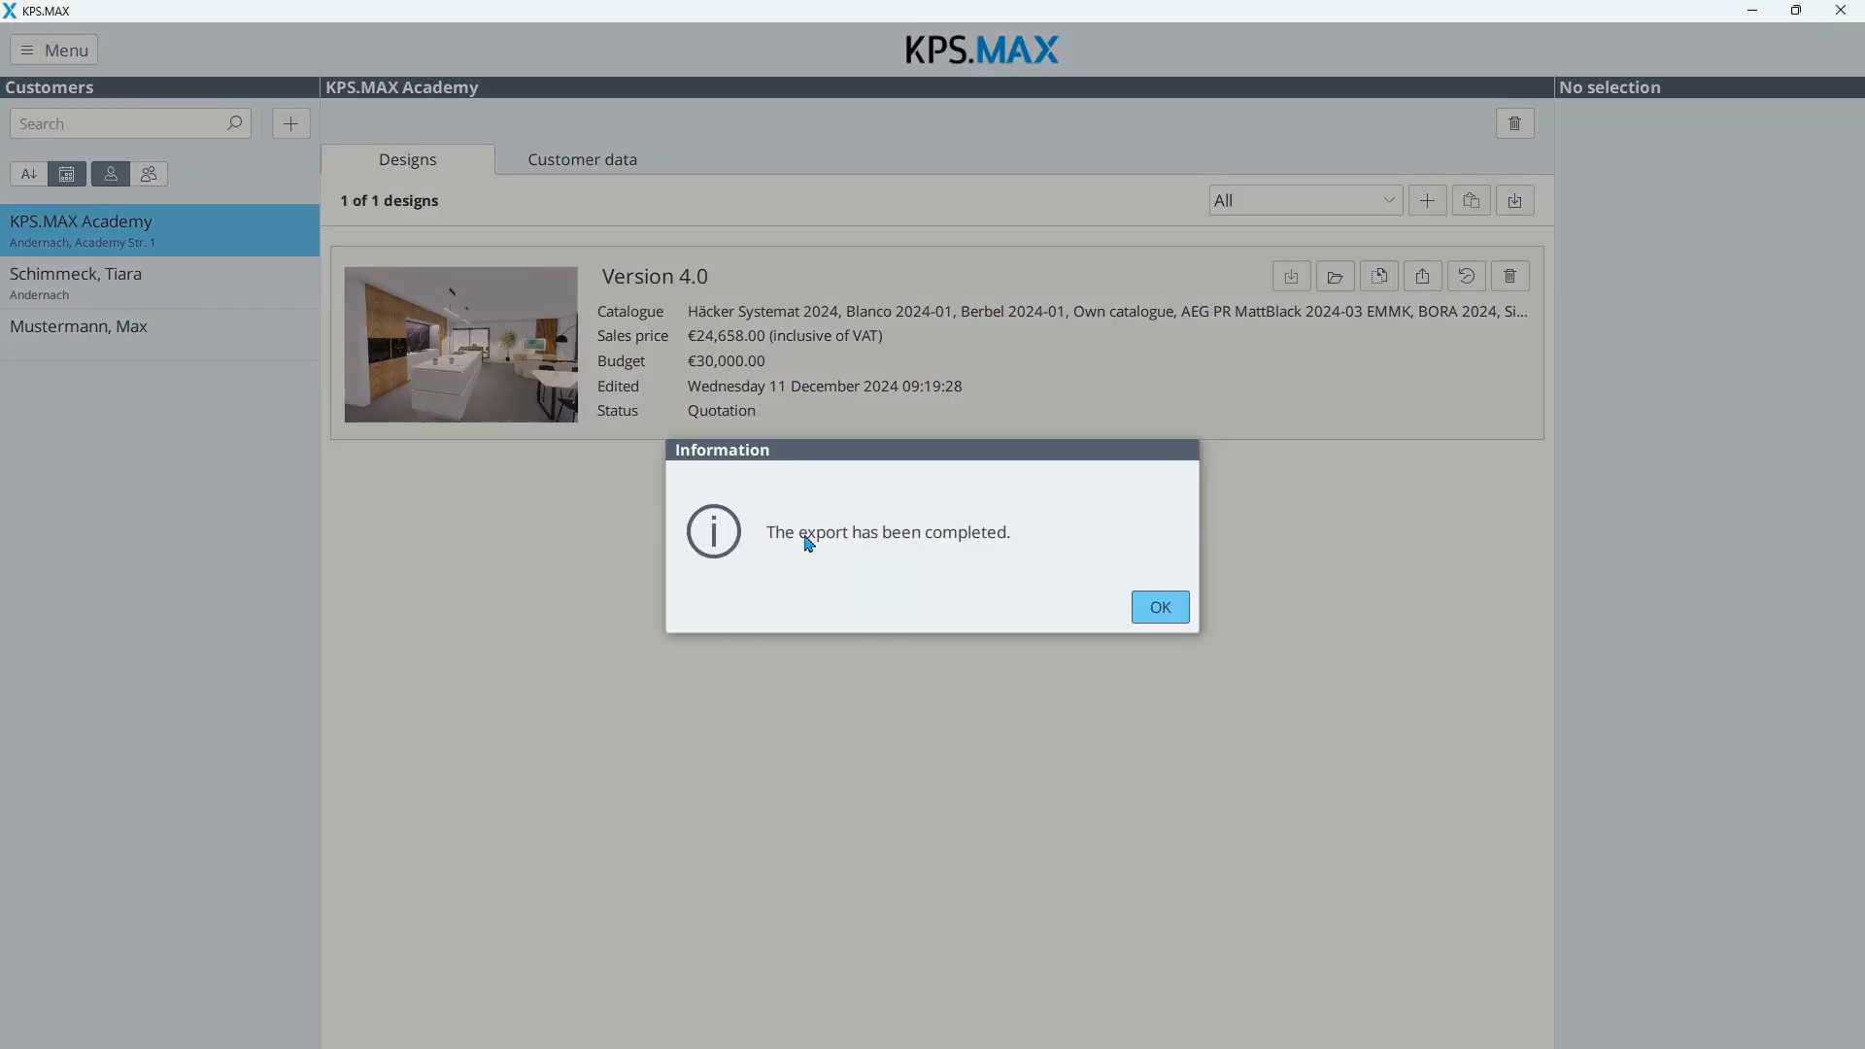
click(1158, 602)
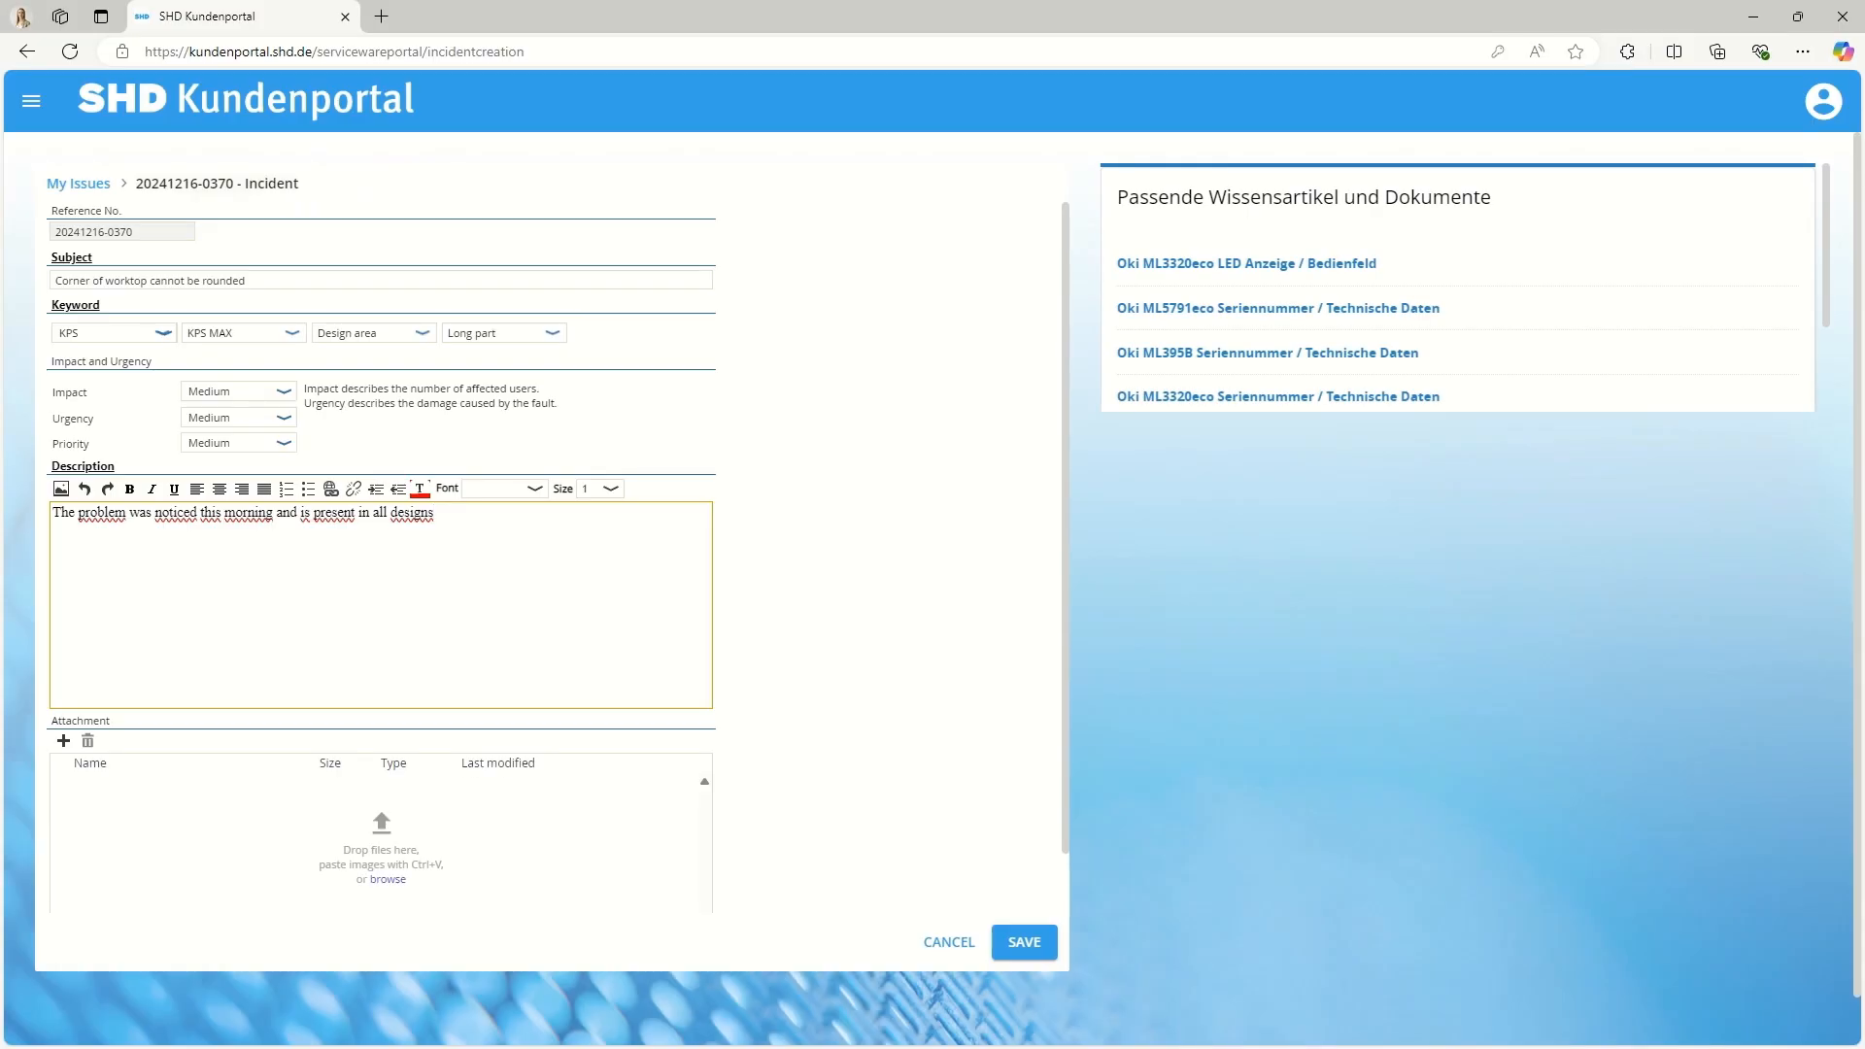
- Attach KPS.MAX_Academy_Version_4.0.zip to the incident in the customer portal and save the incident
key(alt+Tab)
drag(761, 309, 125, 845)
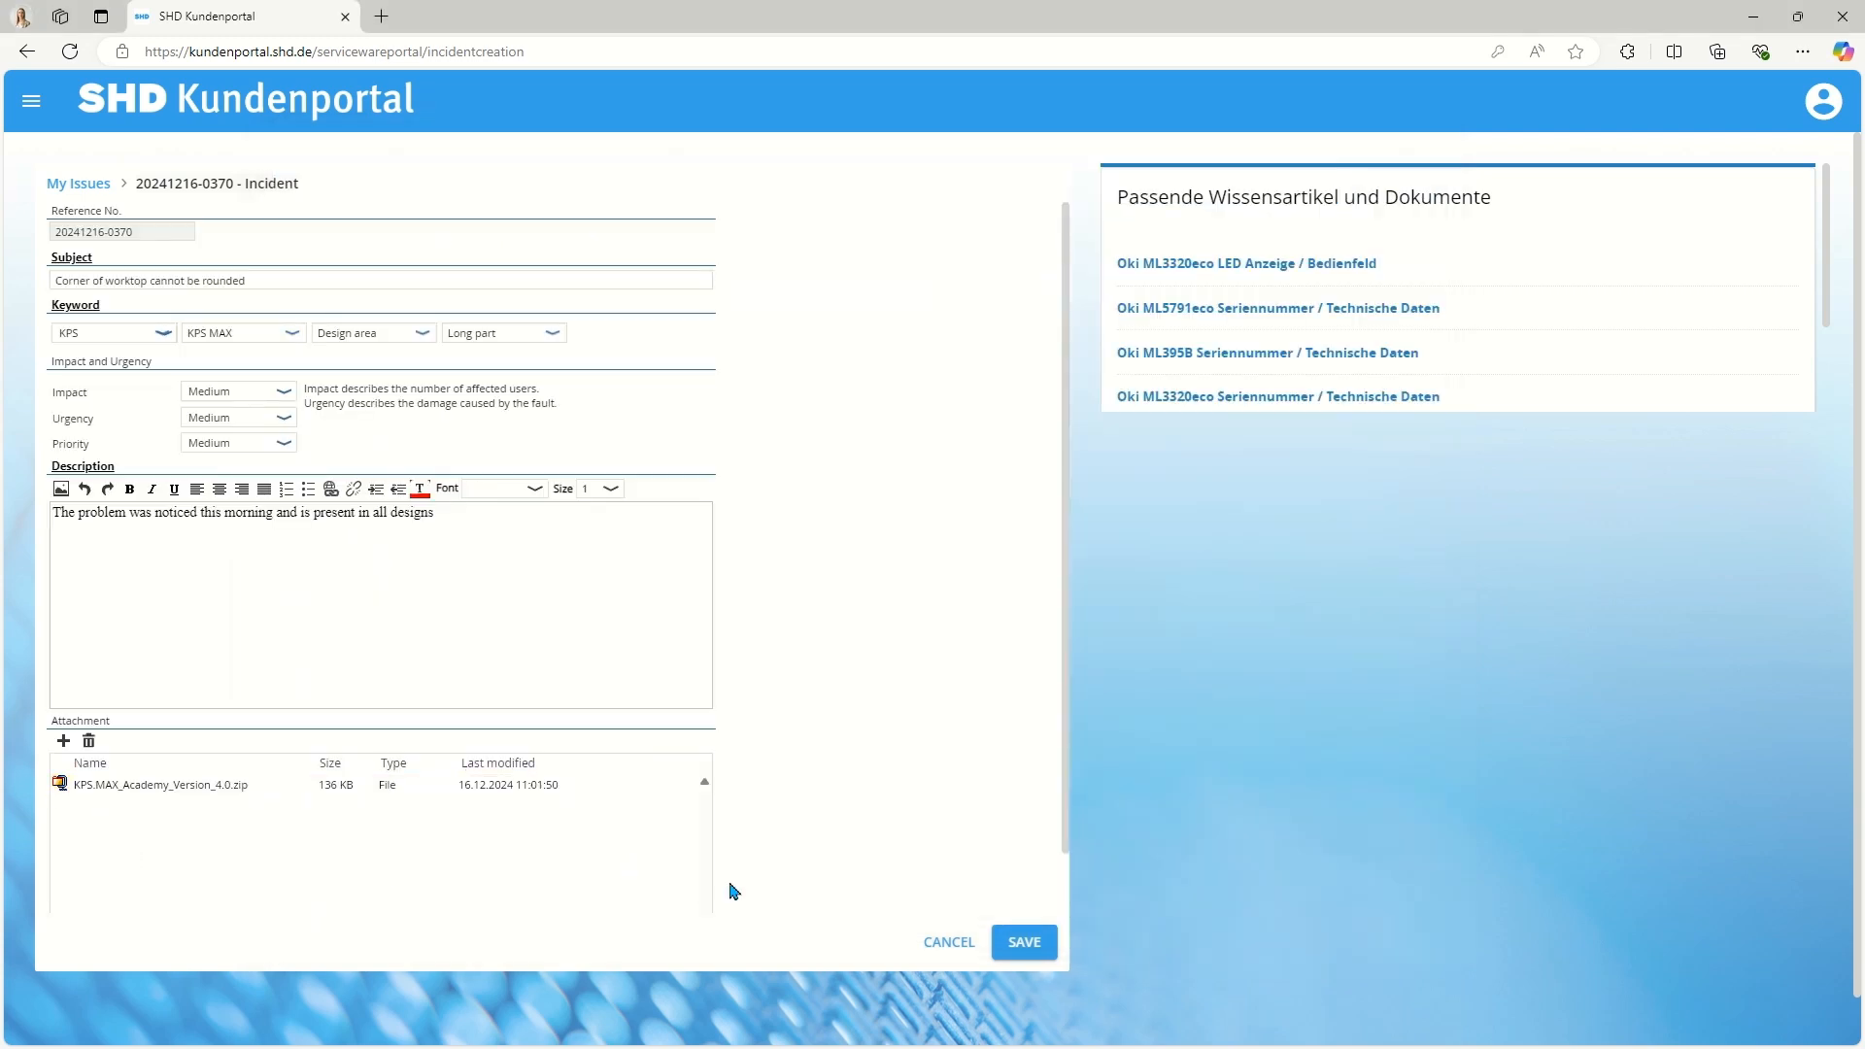
click(1044, 948)
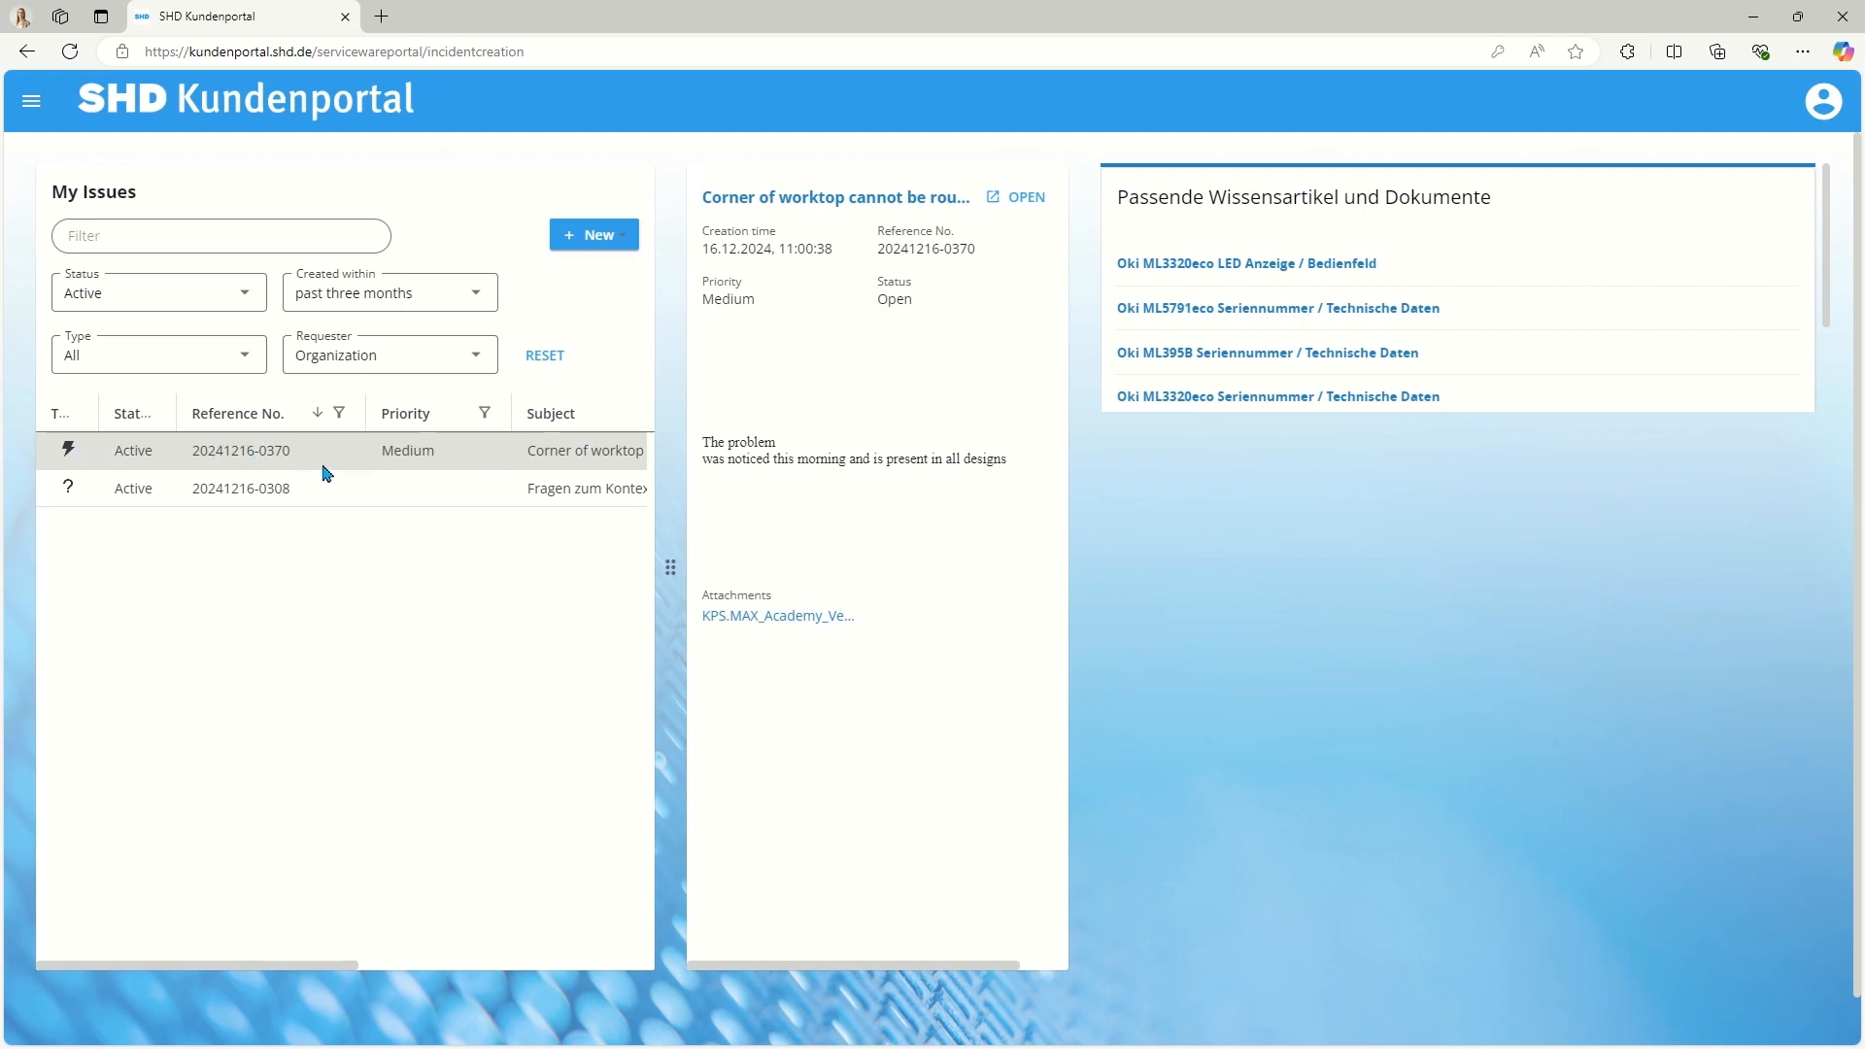
- Return to the portal's home page and start a KPS.MAX service request for questions about the context "Design"
click(31, 101)
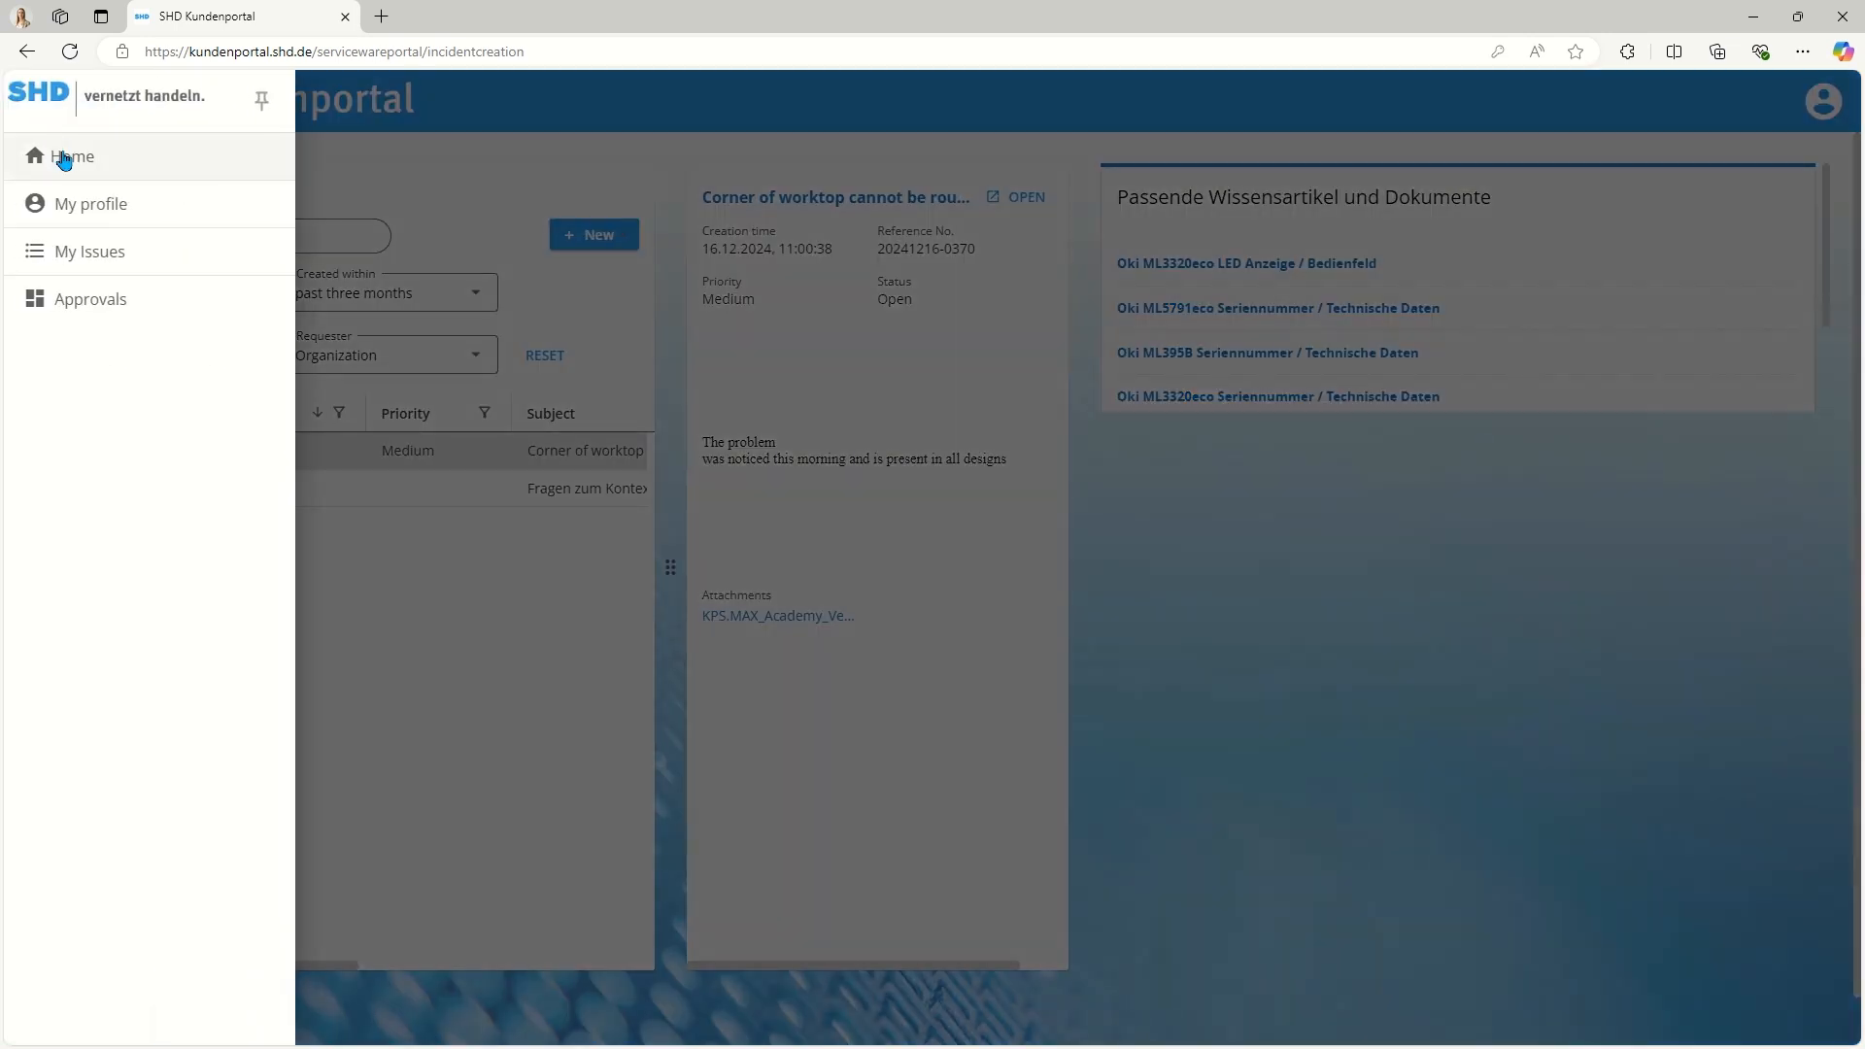
click(75, 169)
click(730, 719)
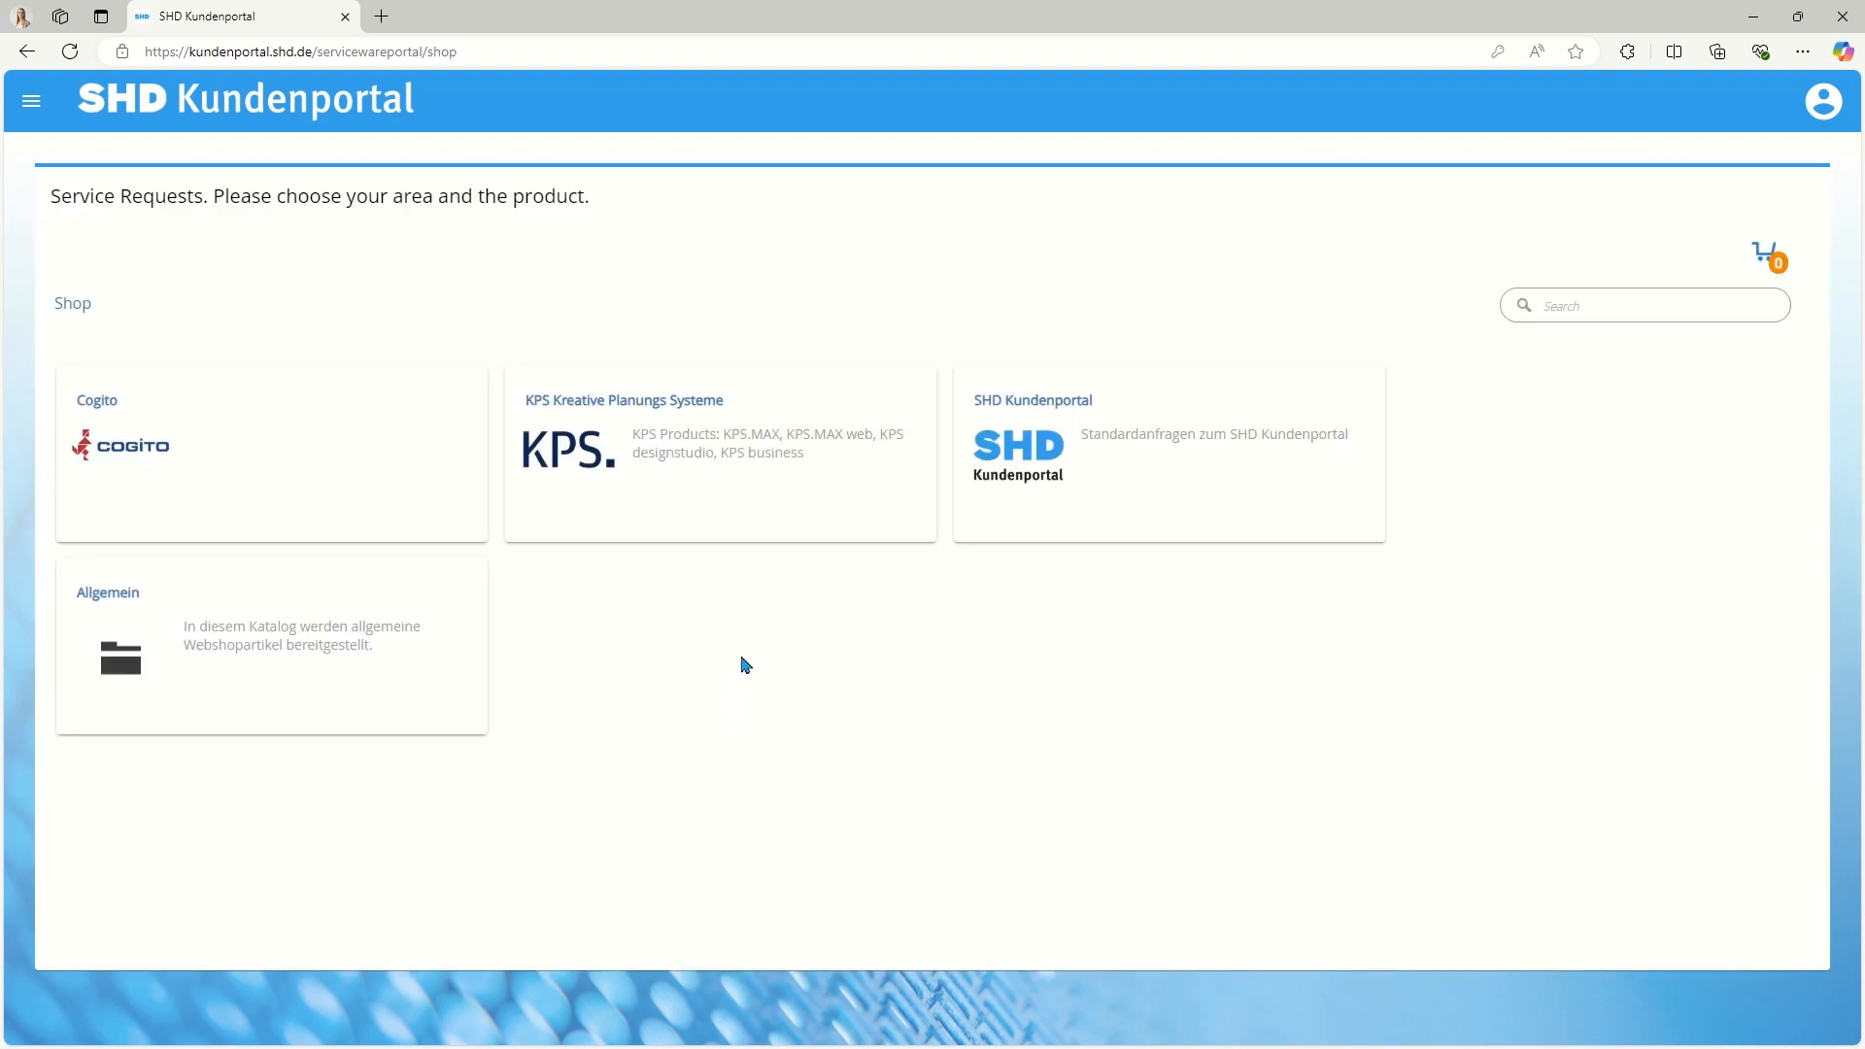
click(585, 470)
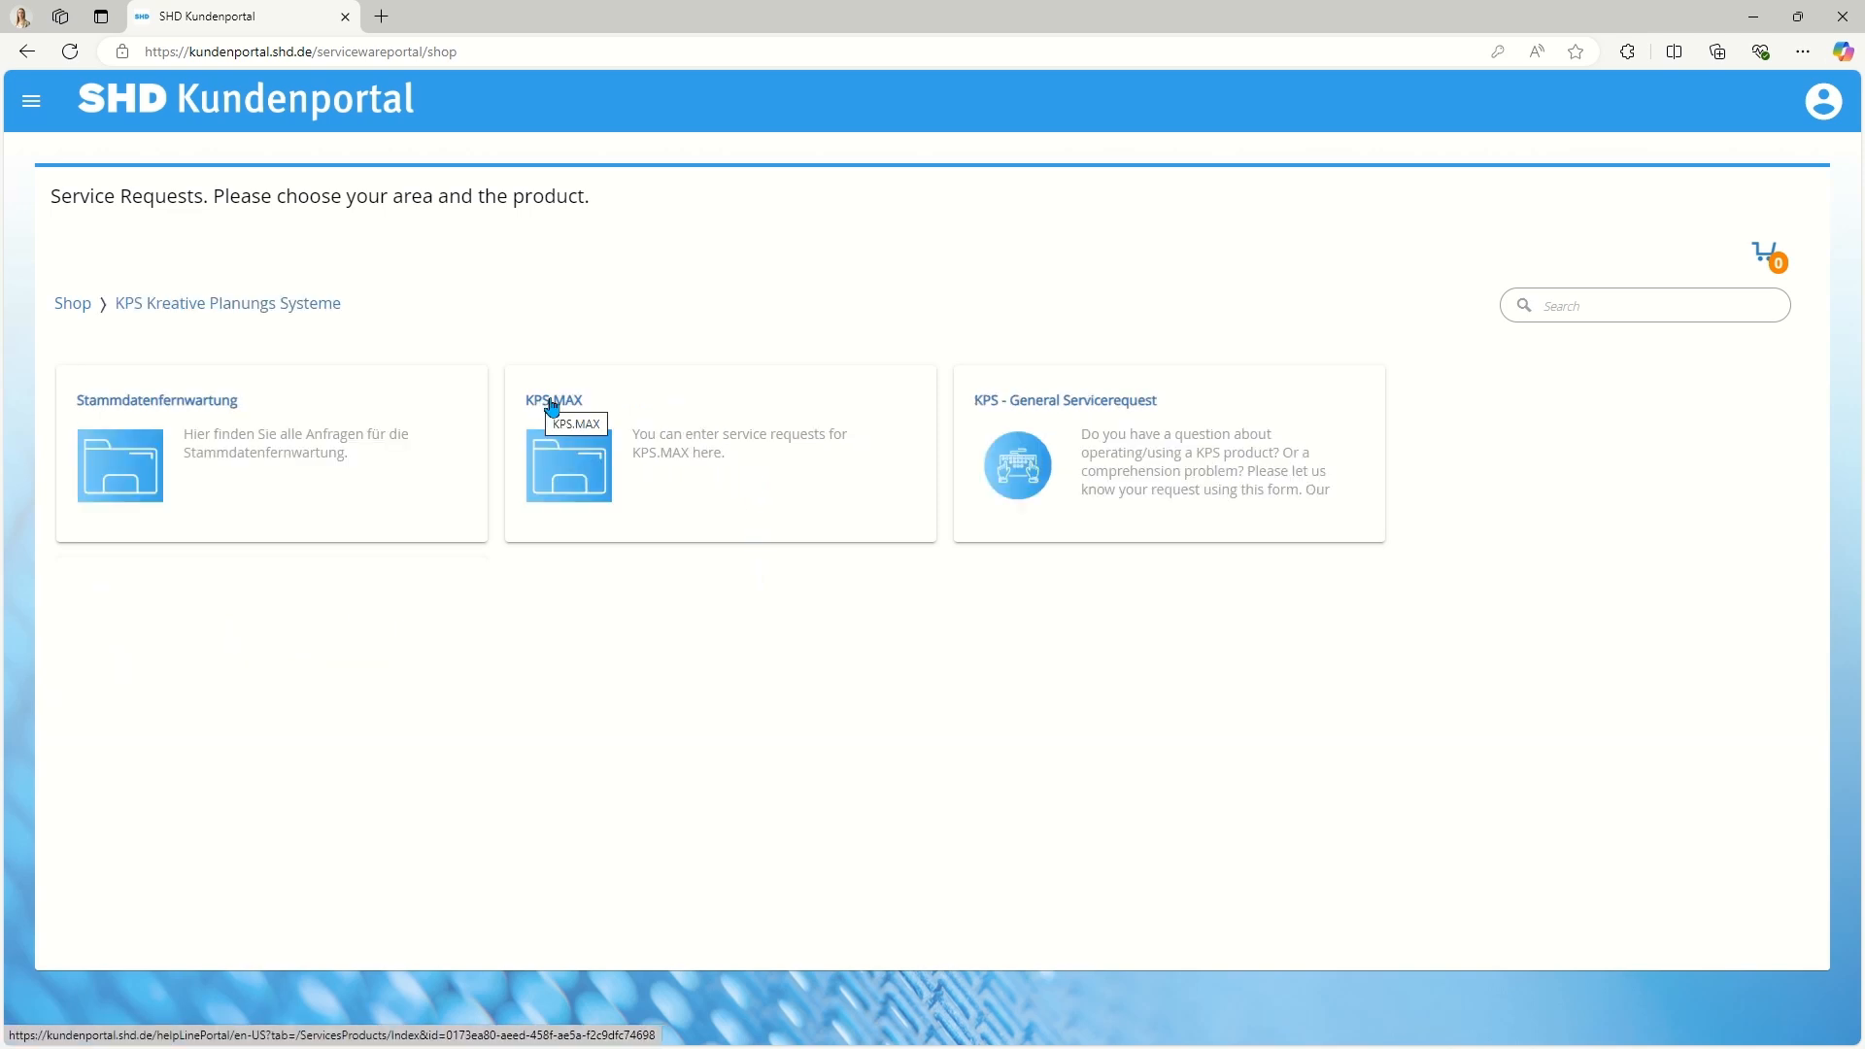
click(613, 407)
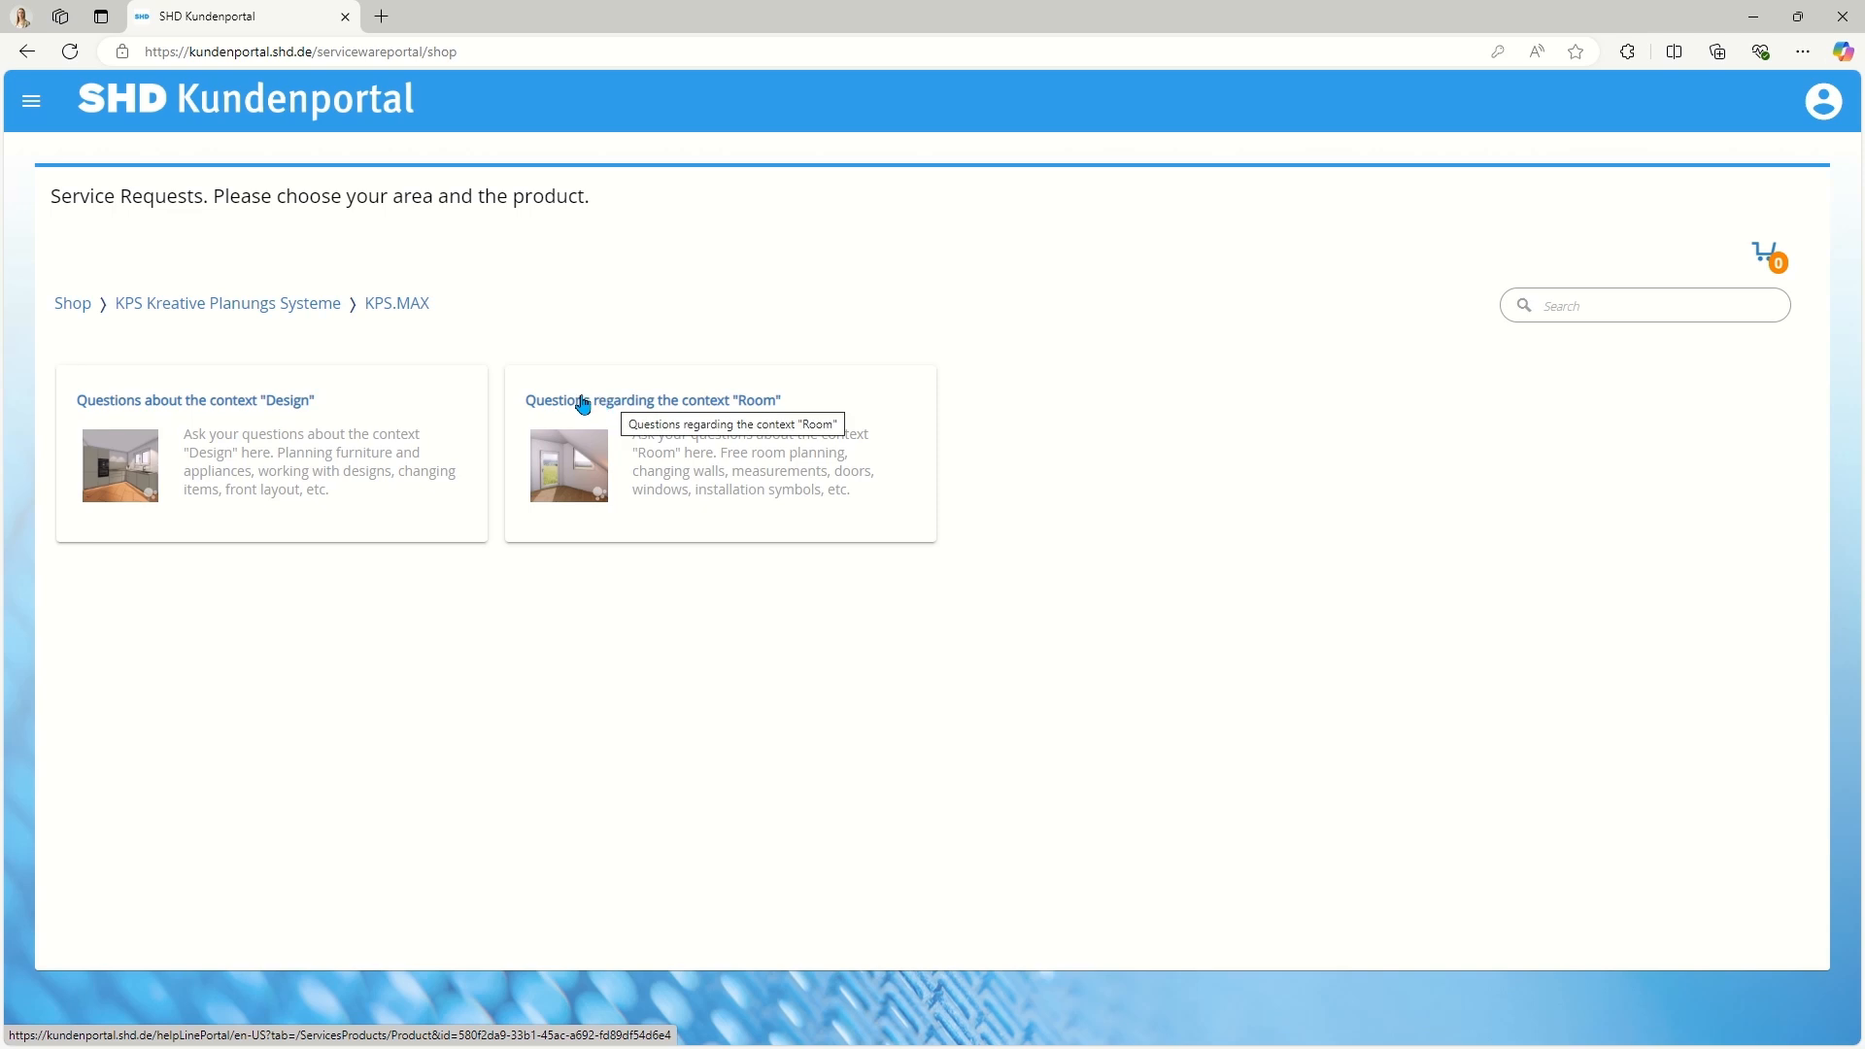
click(289, 404)
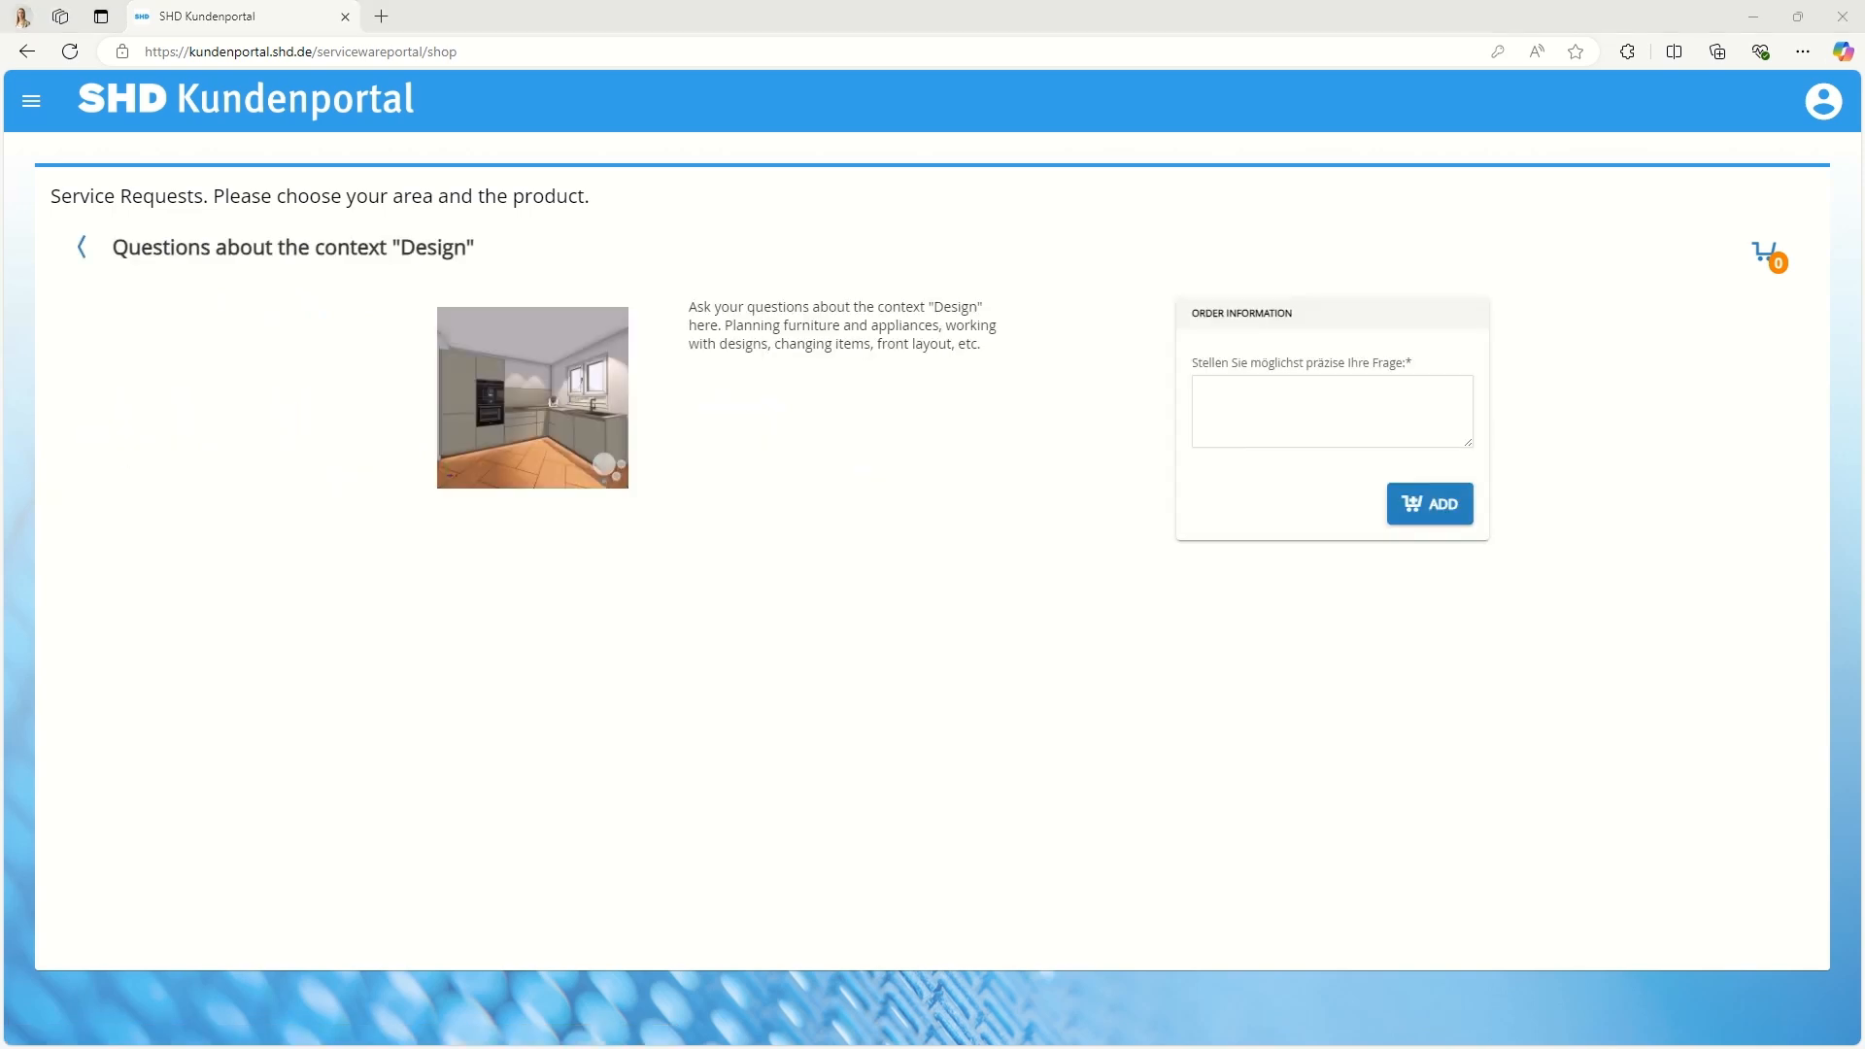
- Add a request asking "I have designed an island and want to round off all corners by 5 cm - how do I do that" to the basket
click(1252, 414)
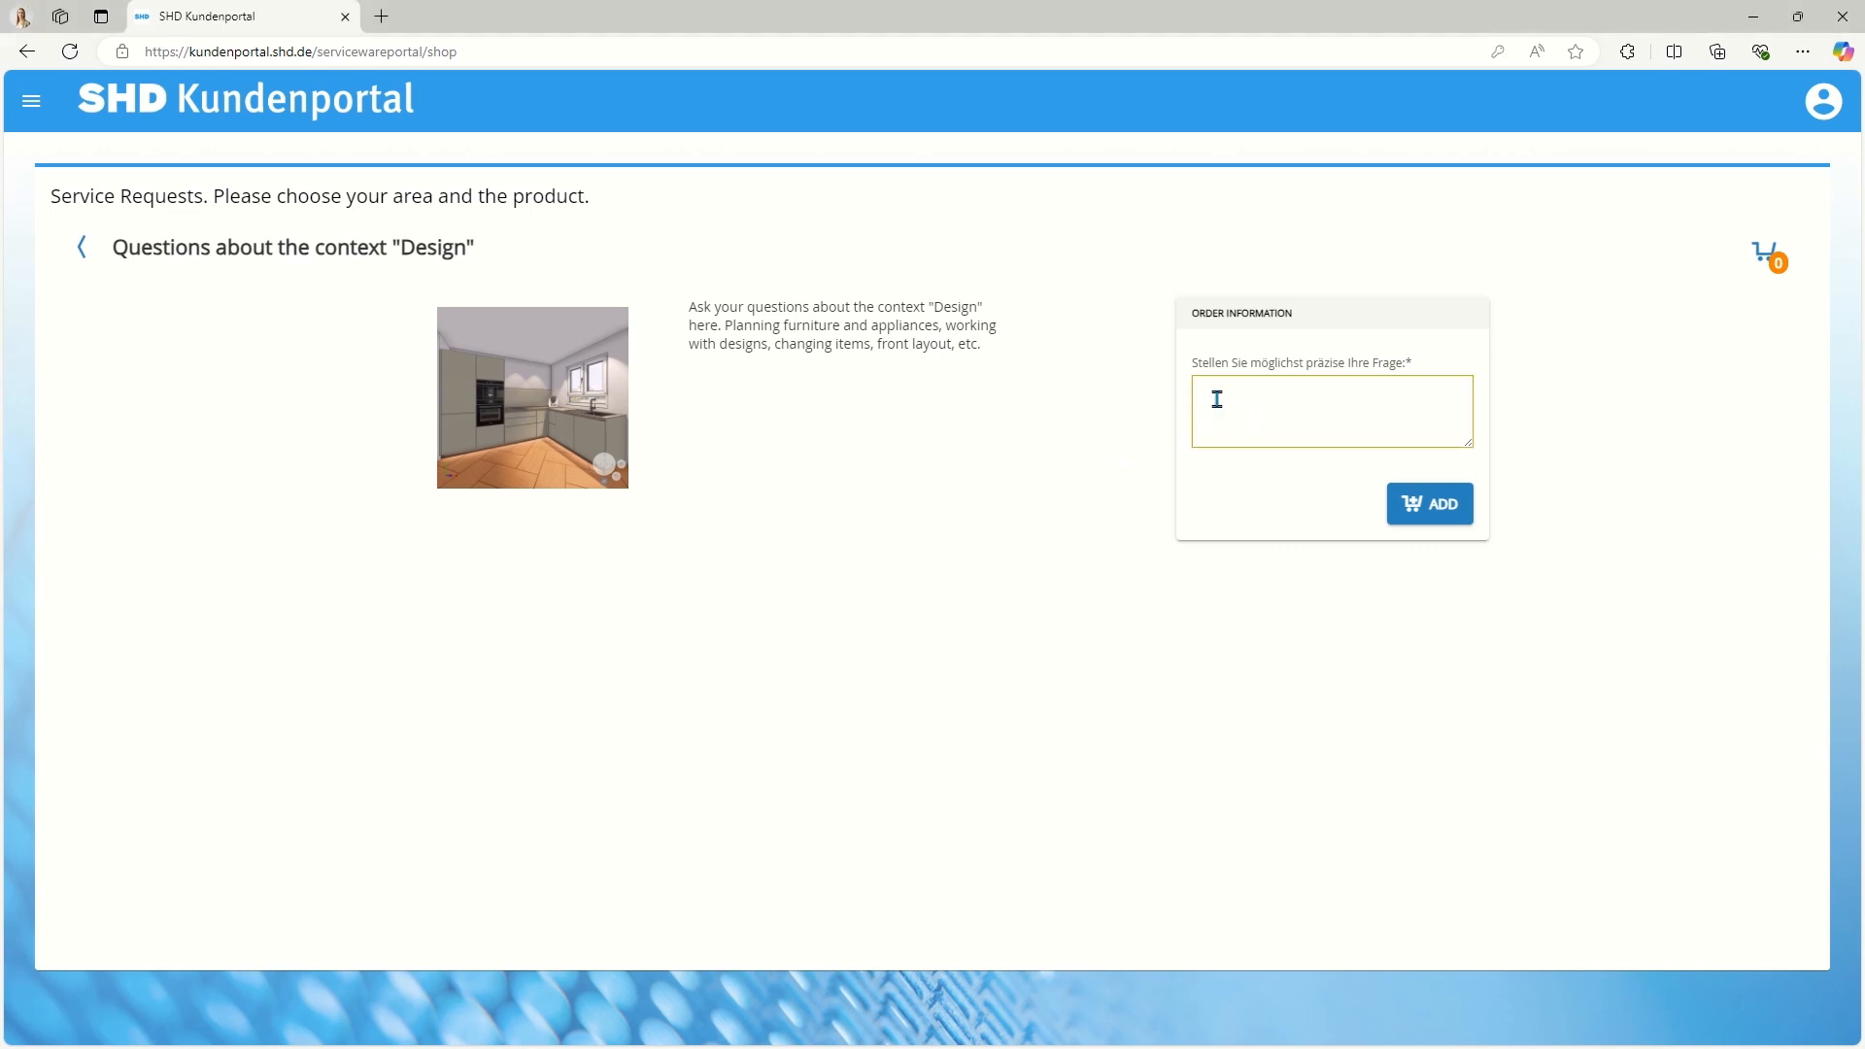
text(I have designed an island and want to round off all corners by 5 cm - how do I do that)
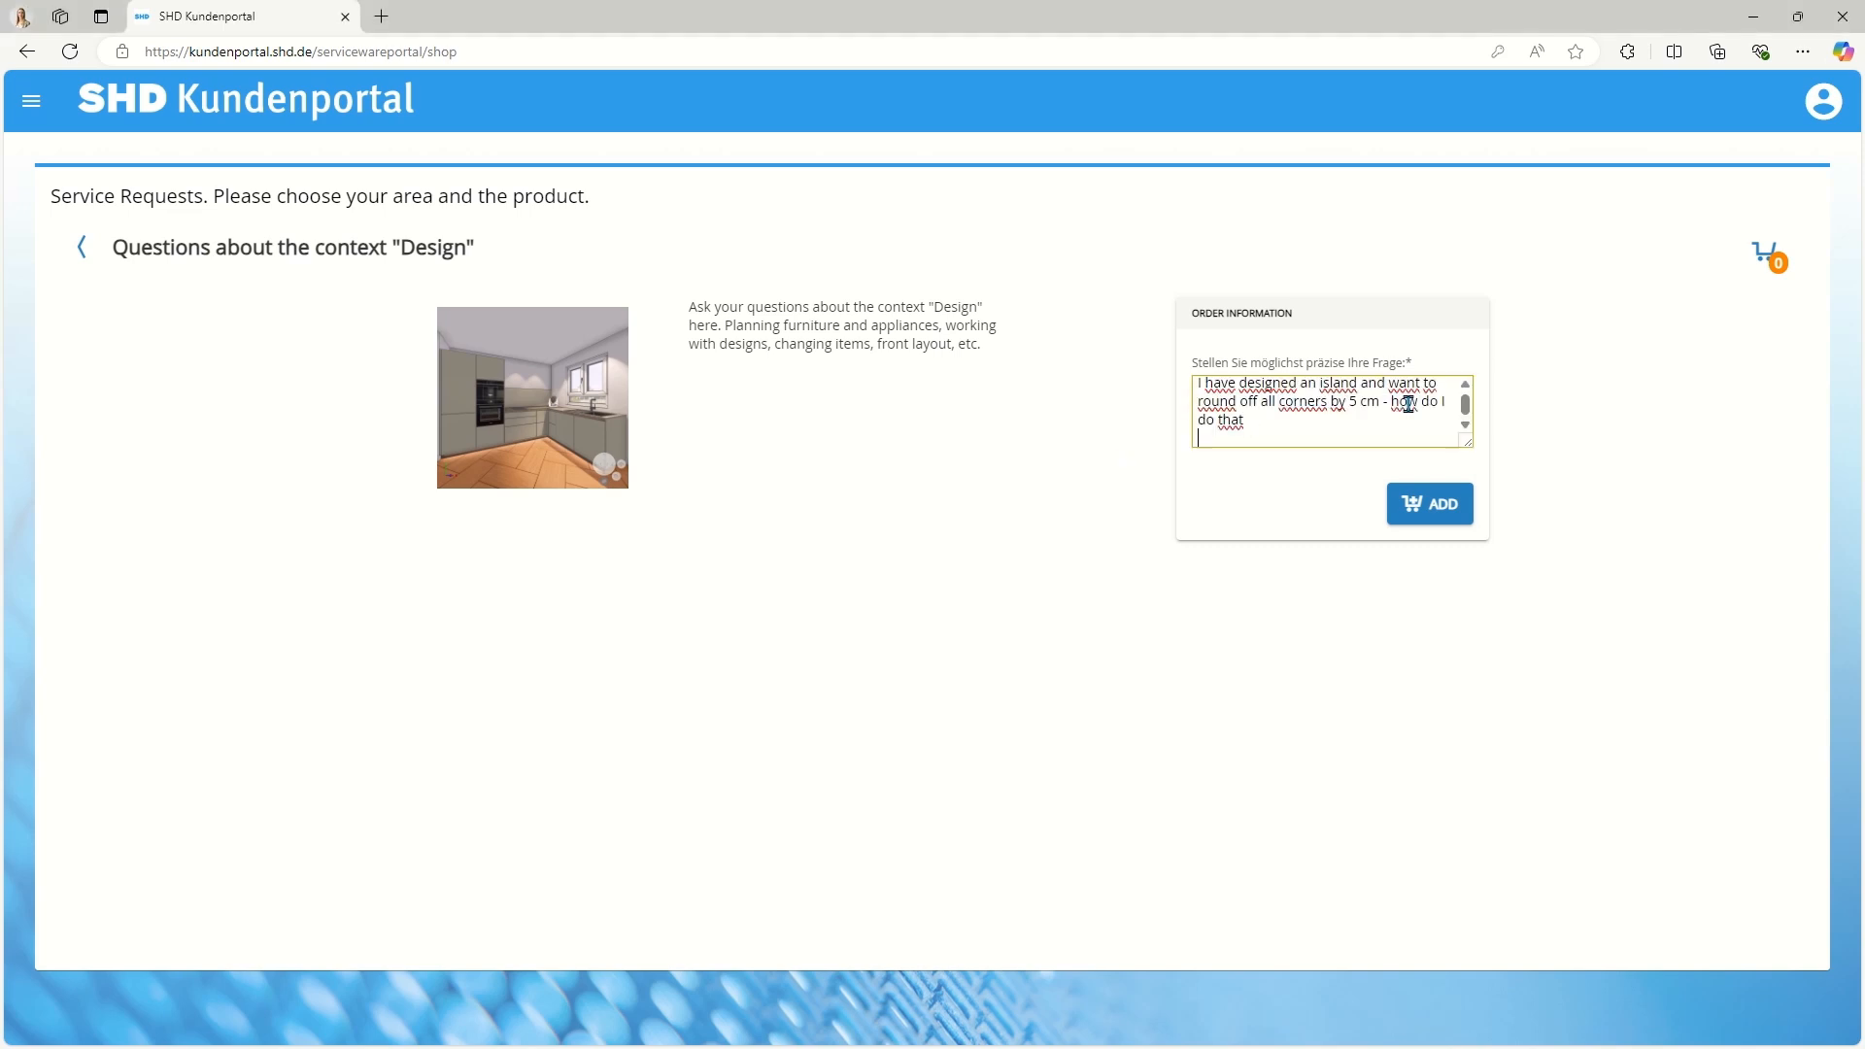
scroll(1433, 420, up, 1)
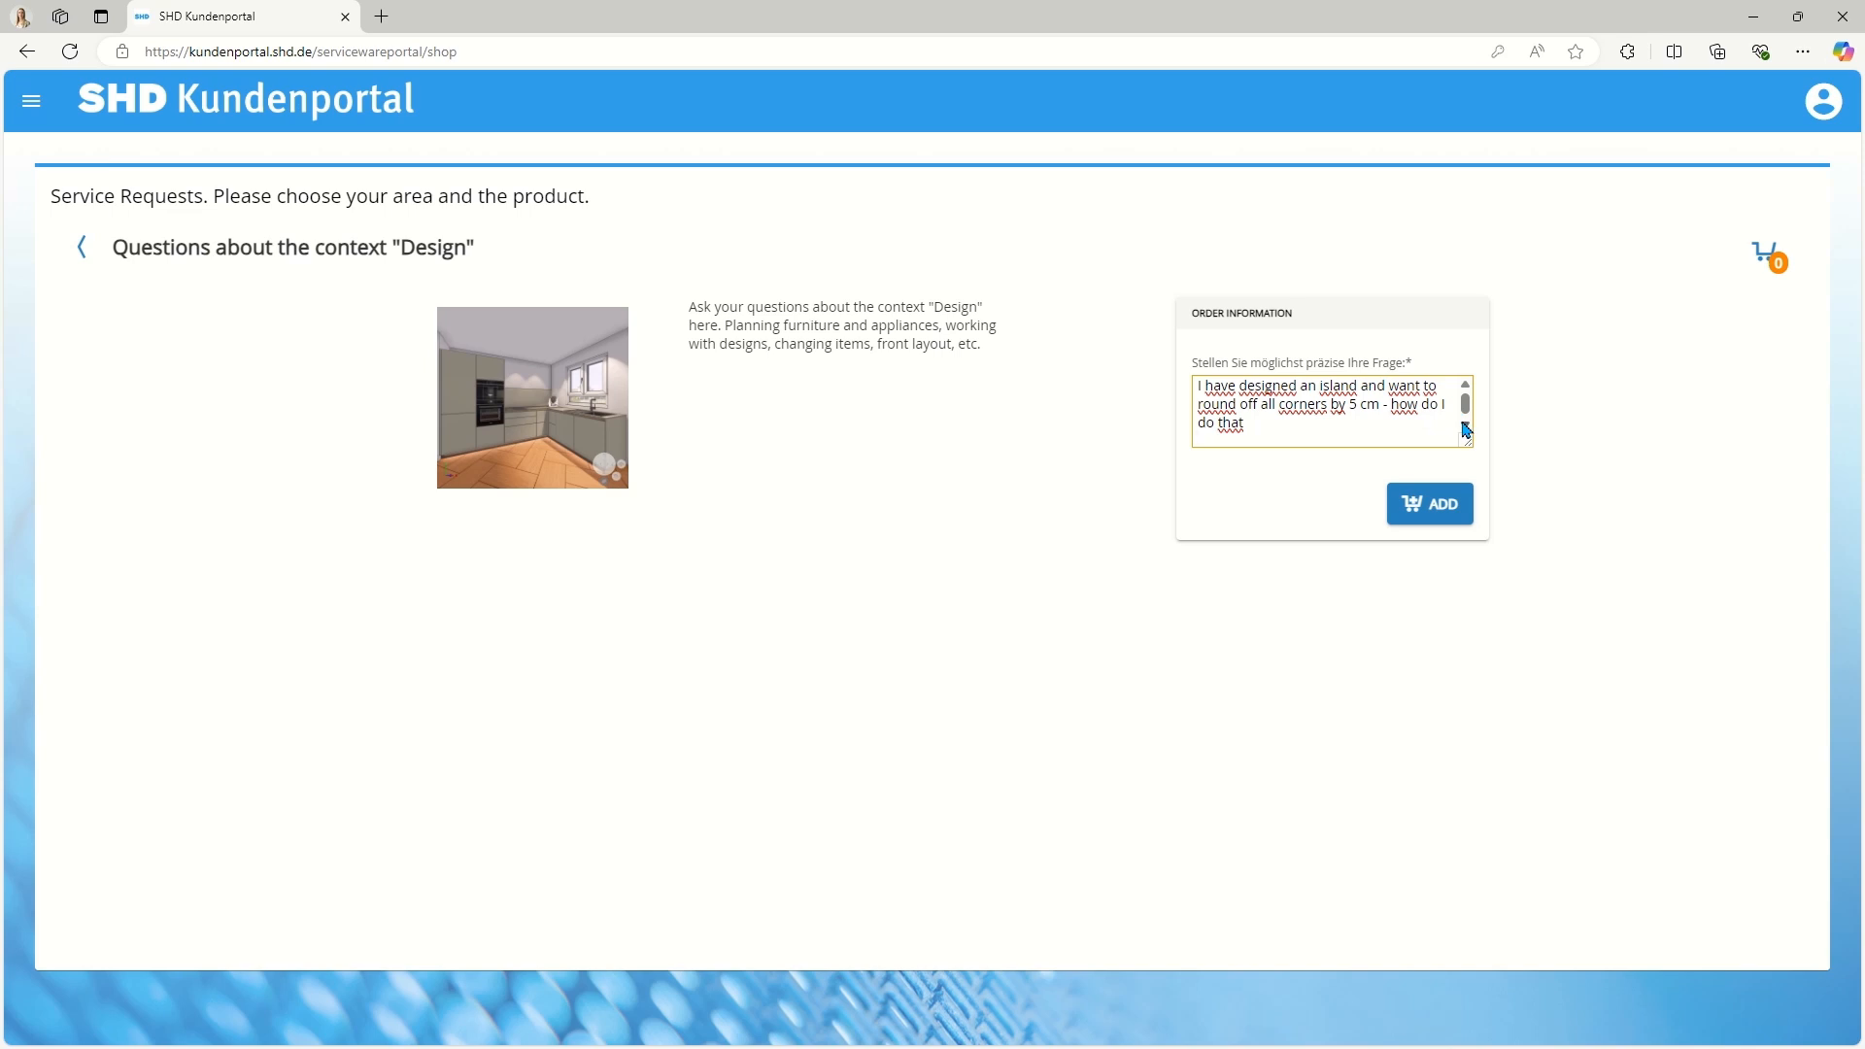
click(1458, 515)
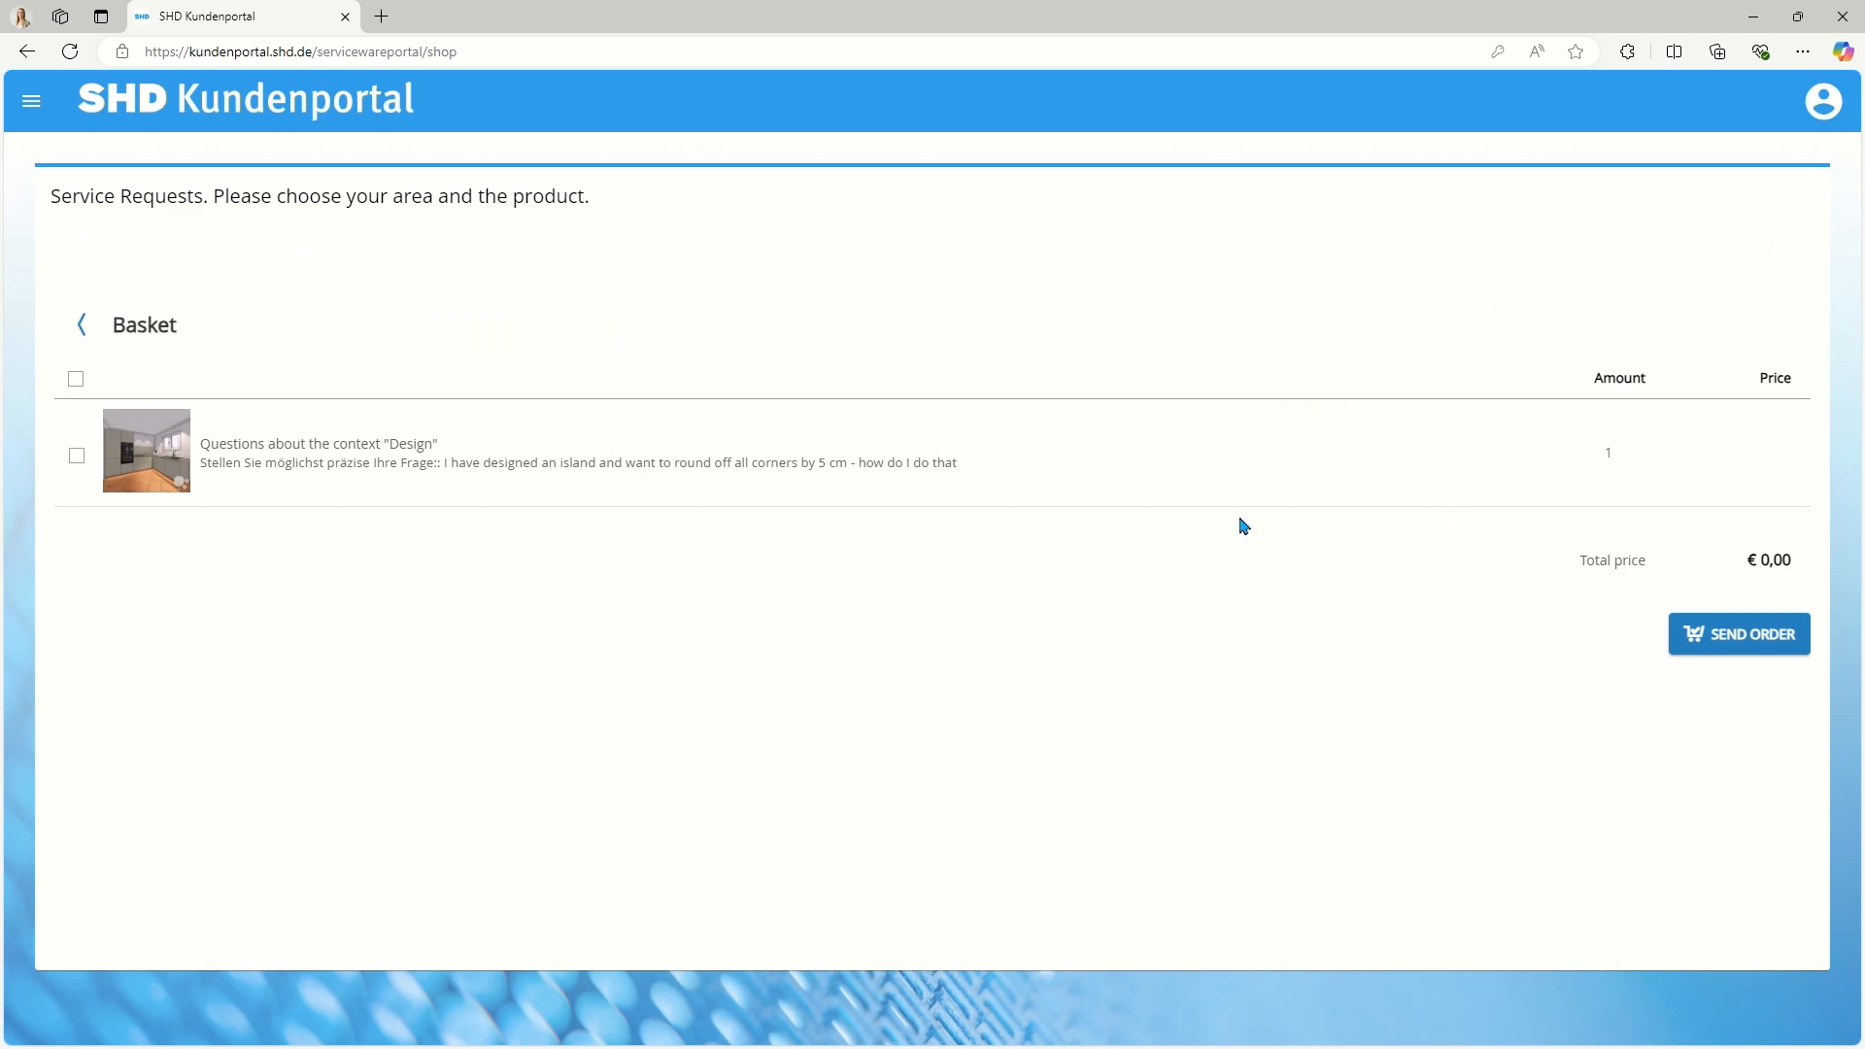
- Order the service request in the basket, attach KPS.MAX_Academy_Version_4.0.zip to the order form and send it
click(77, 455)
click(1770, 649)
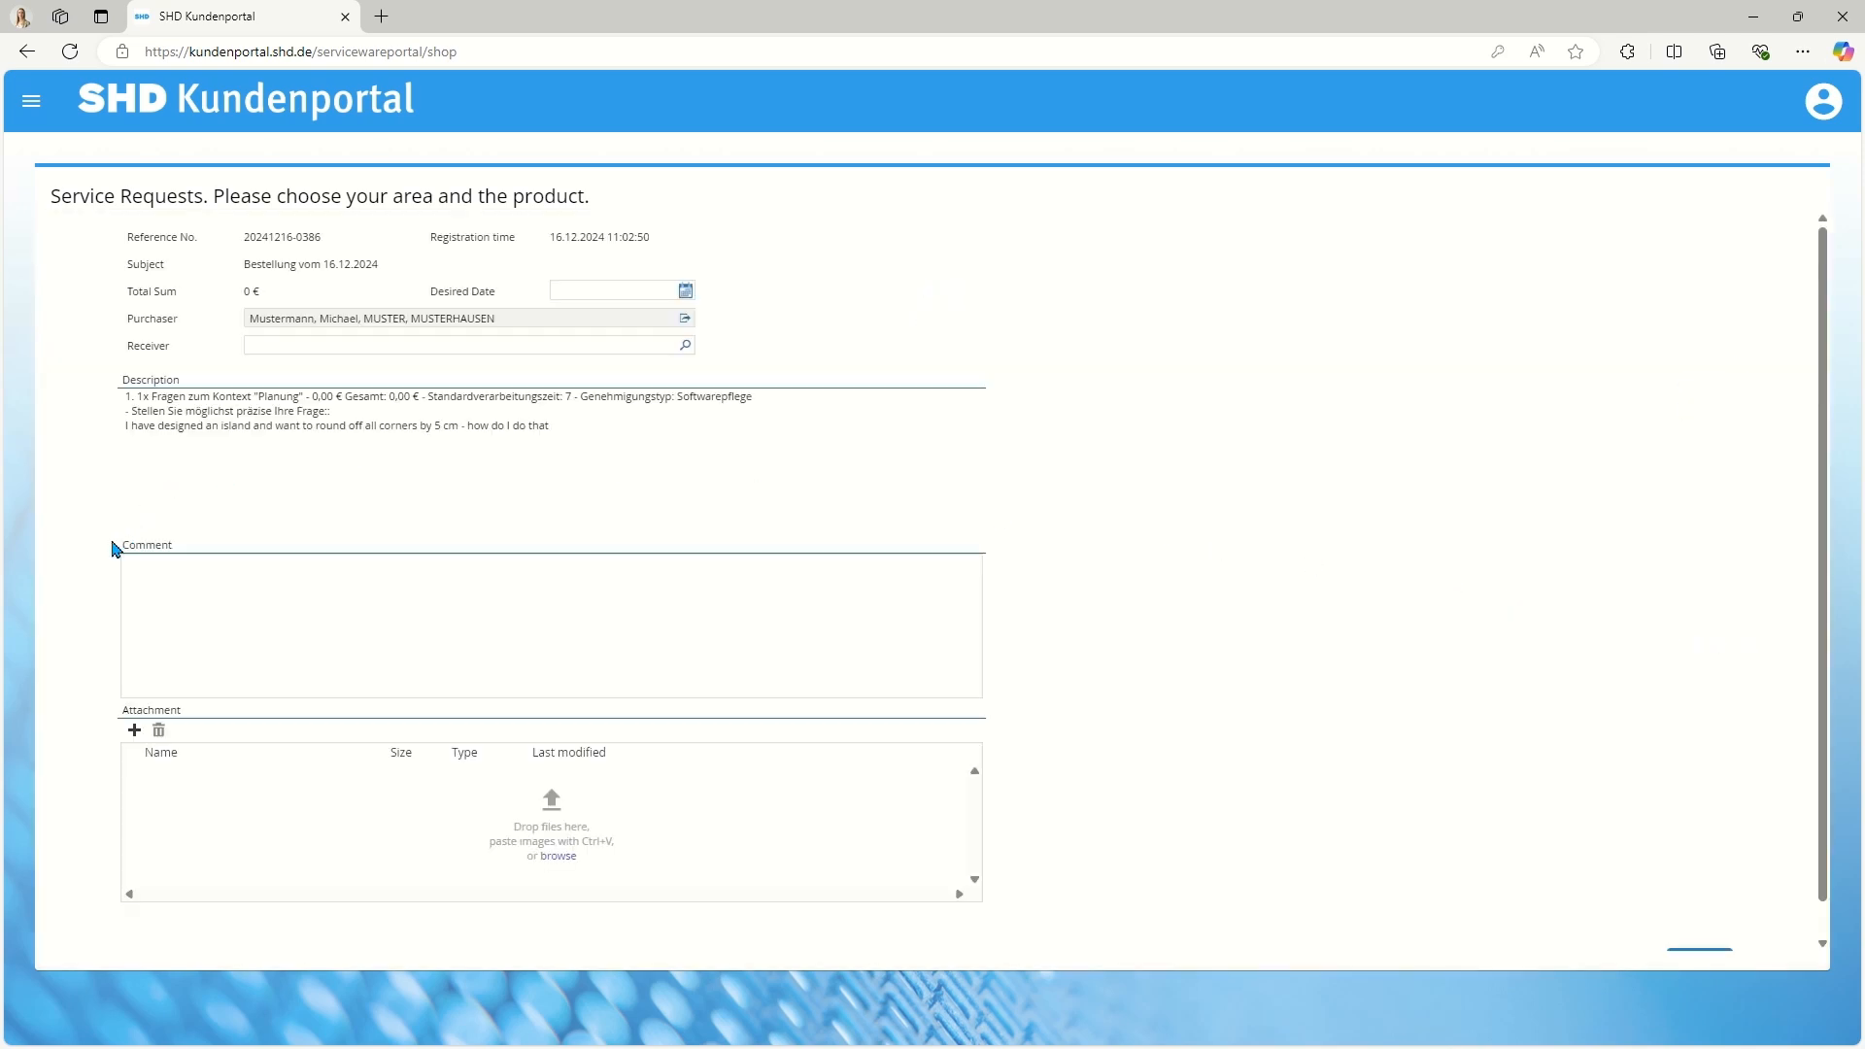
click(141, 662)
key(alt+Tab)
drag(754, 307, 175, 827)
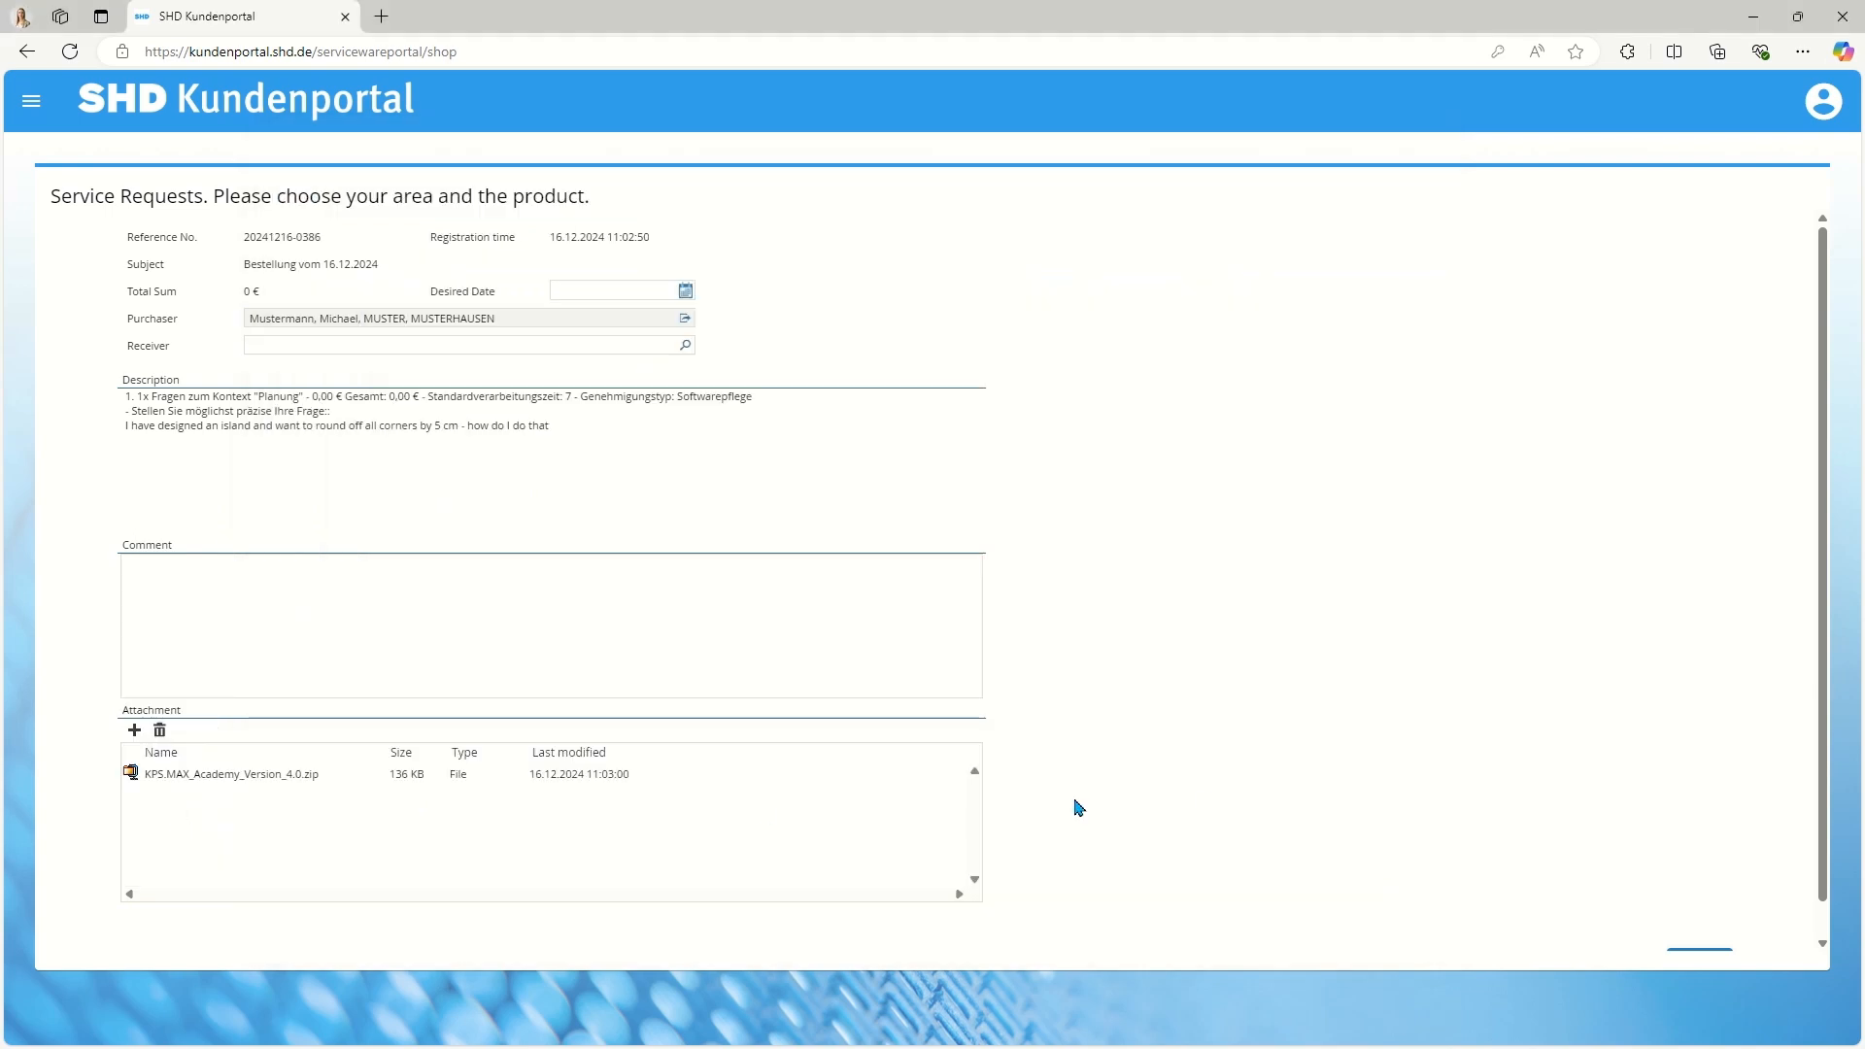
scroll(1557, 812, down, 1)
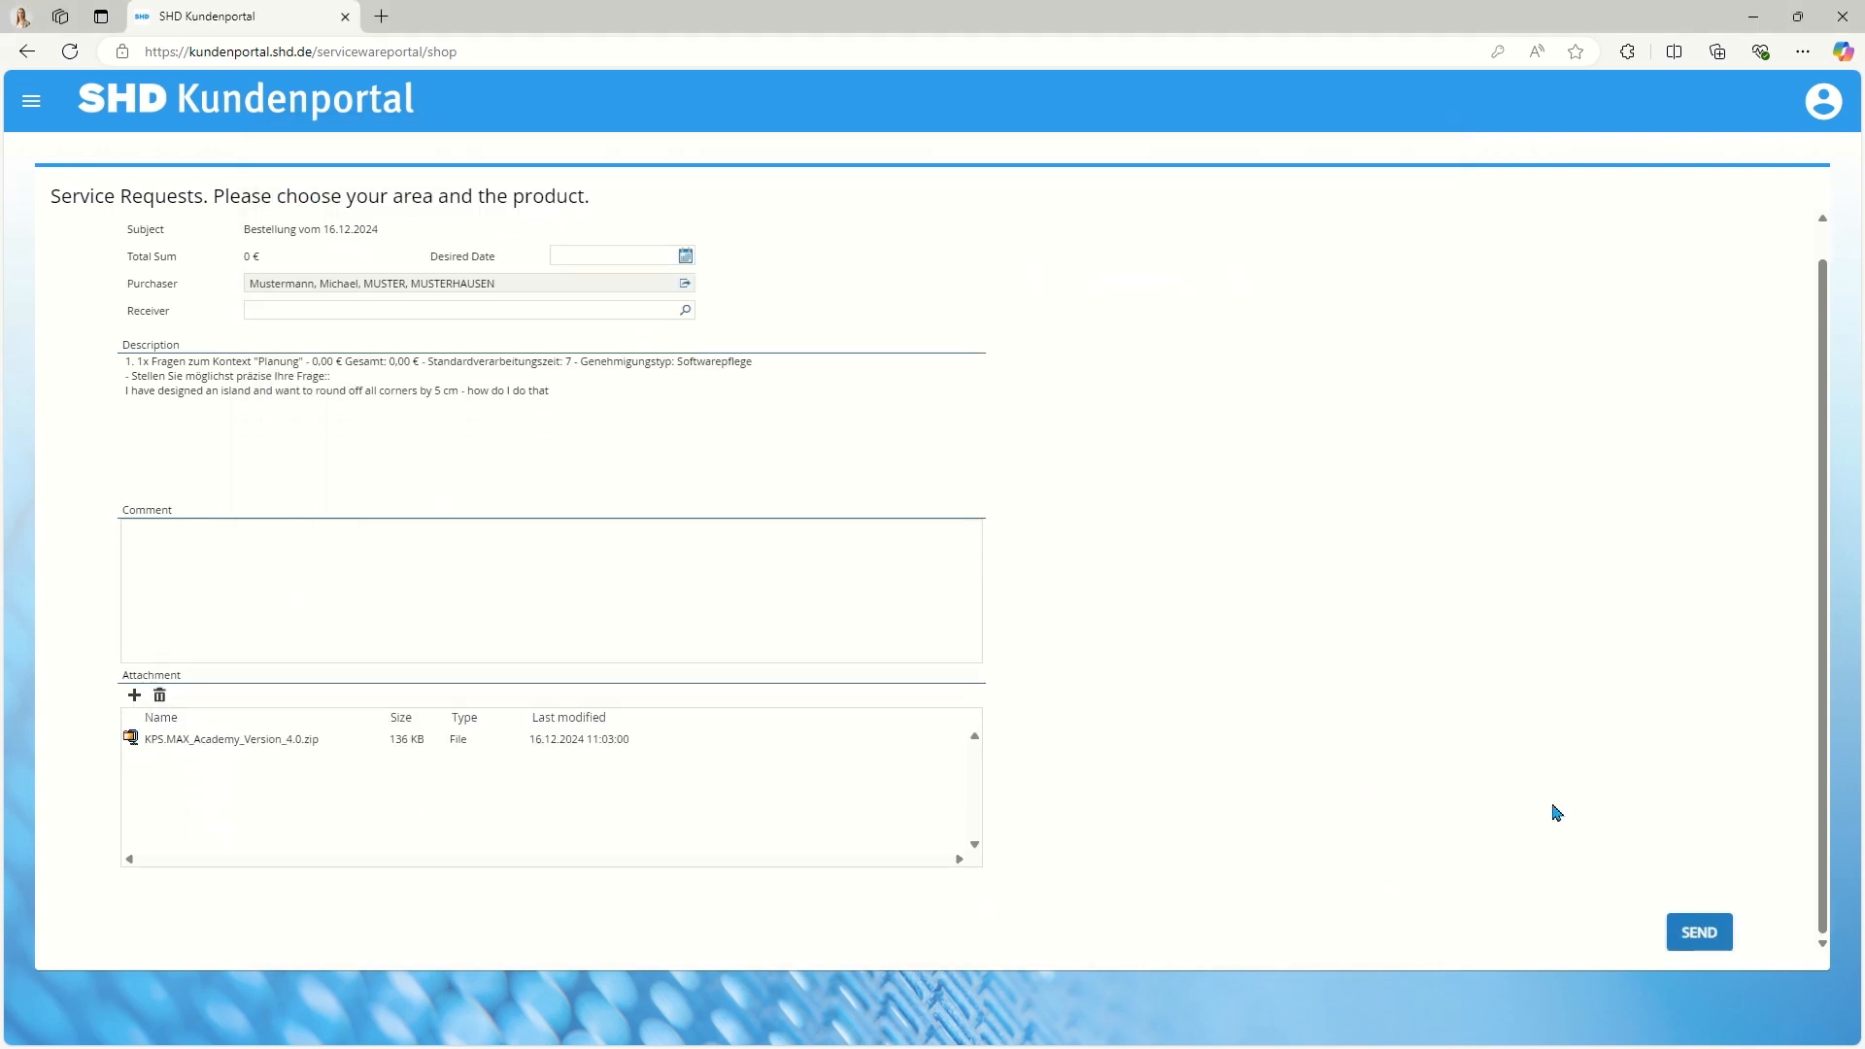
click(1717, 940)
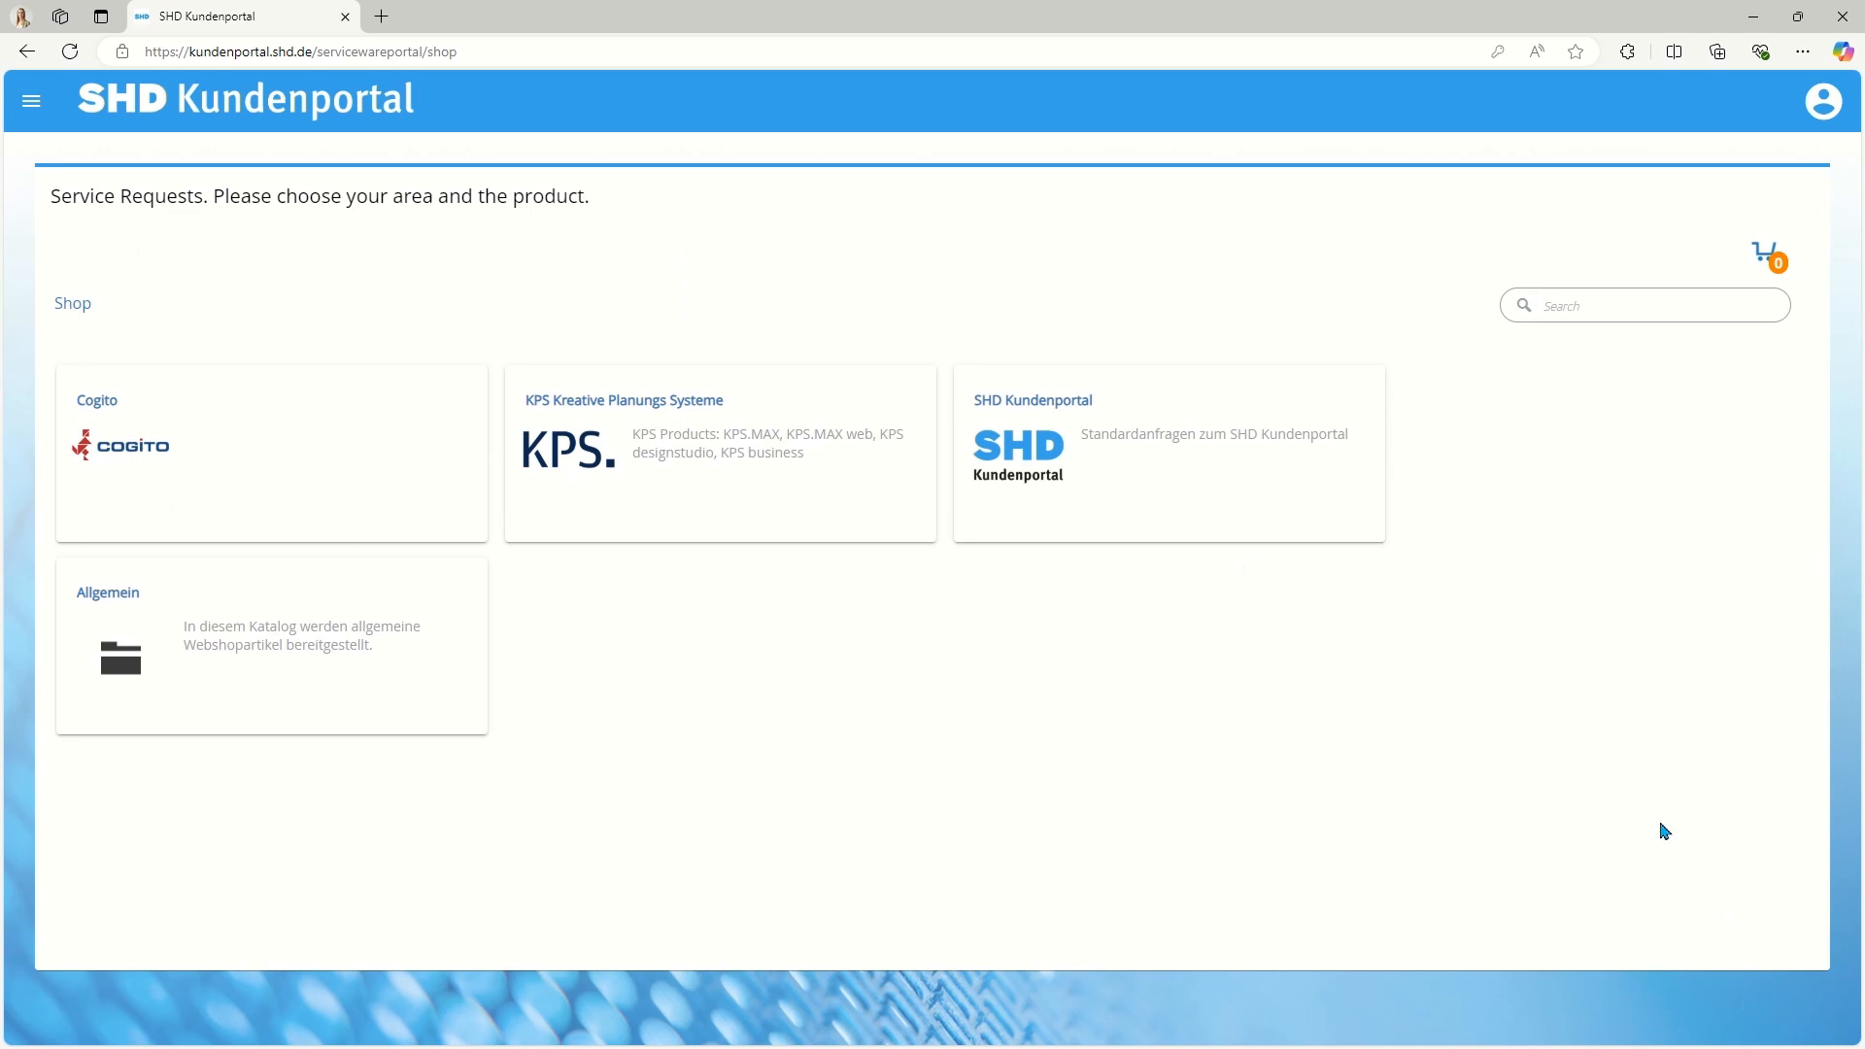
- Open the My Issues overview to view the submitted incident and service request
click(25, 103)
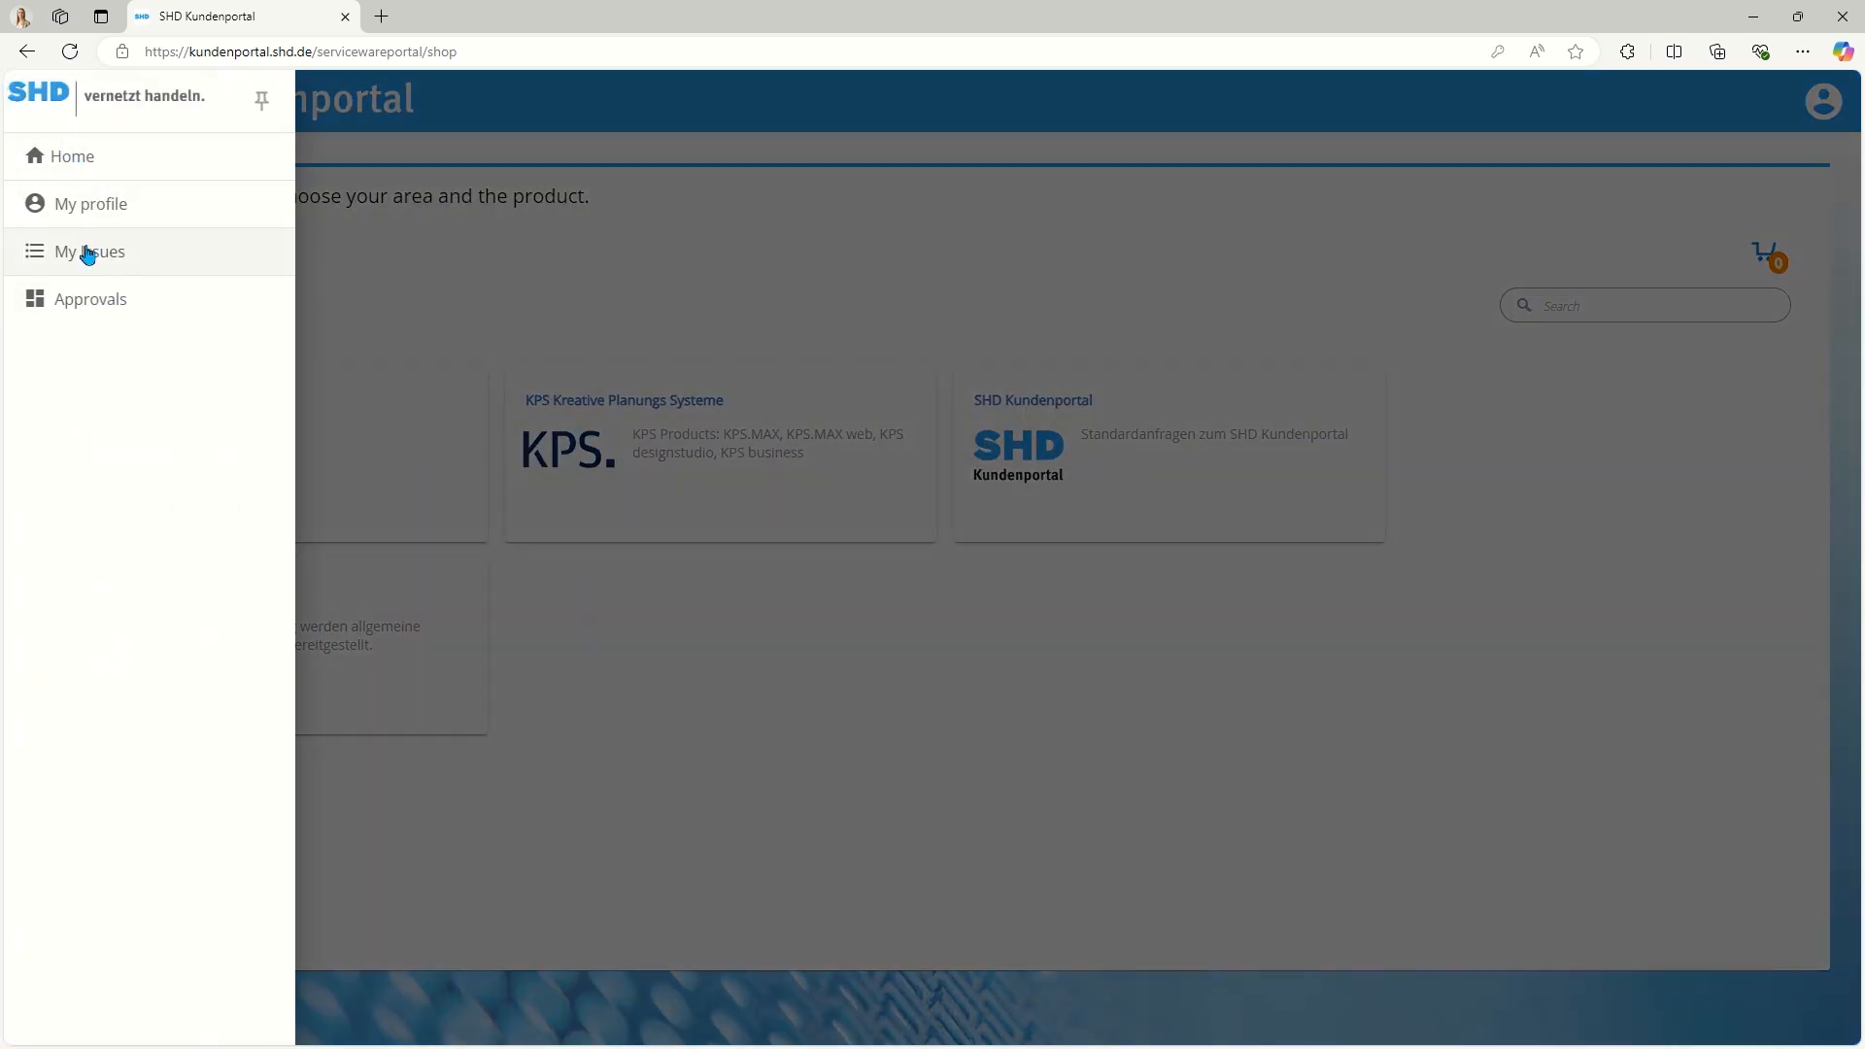
click(89, 255)
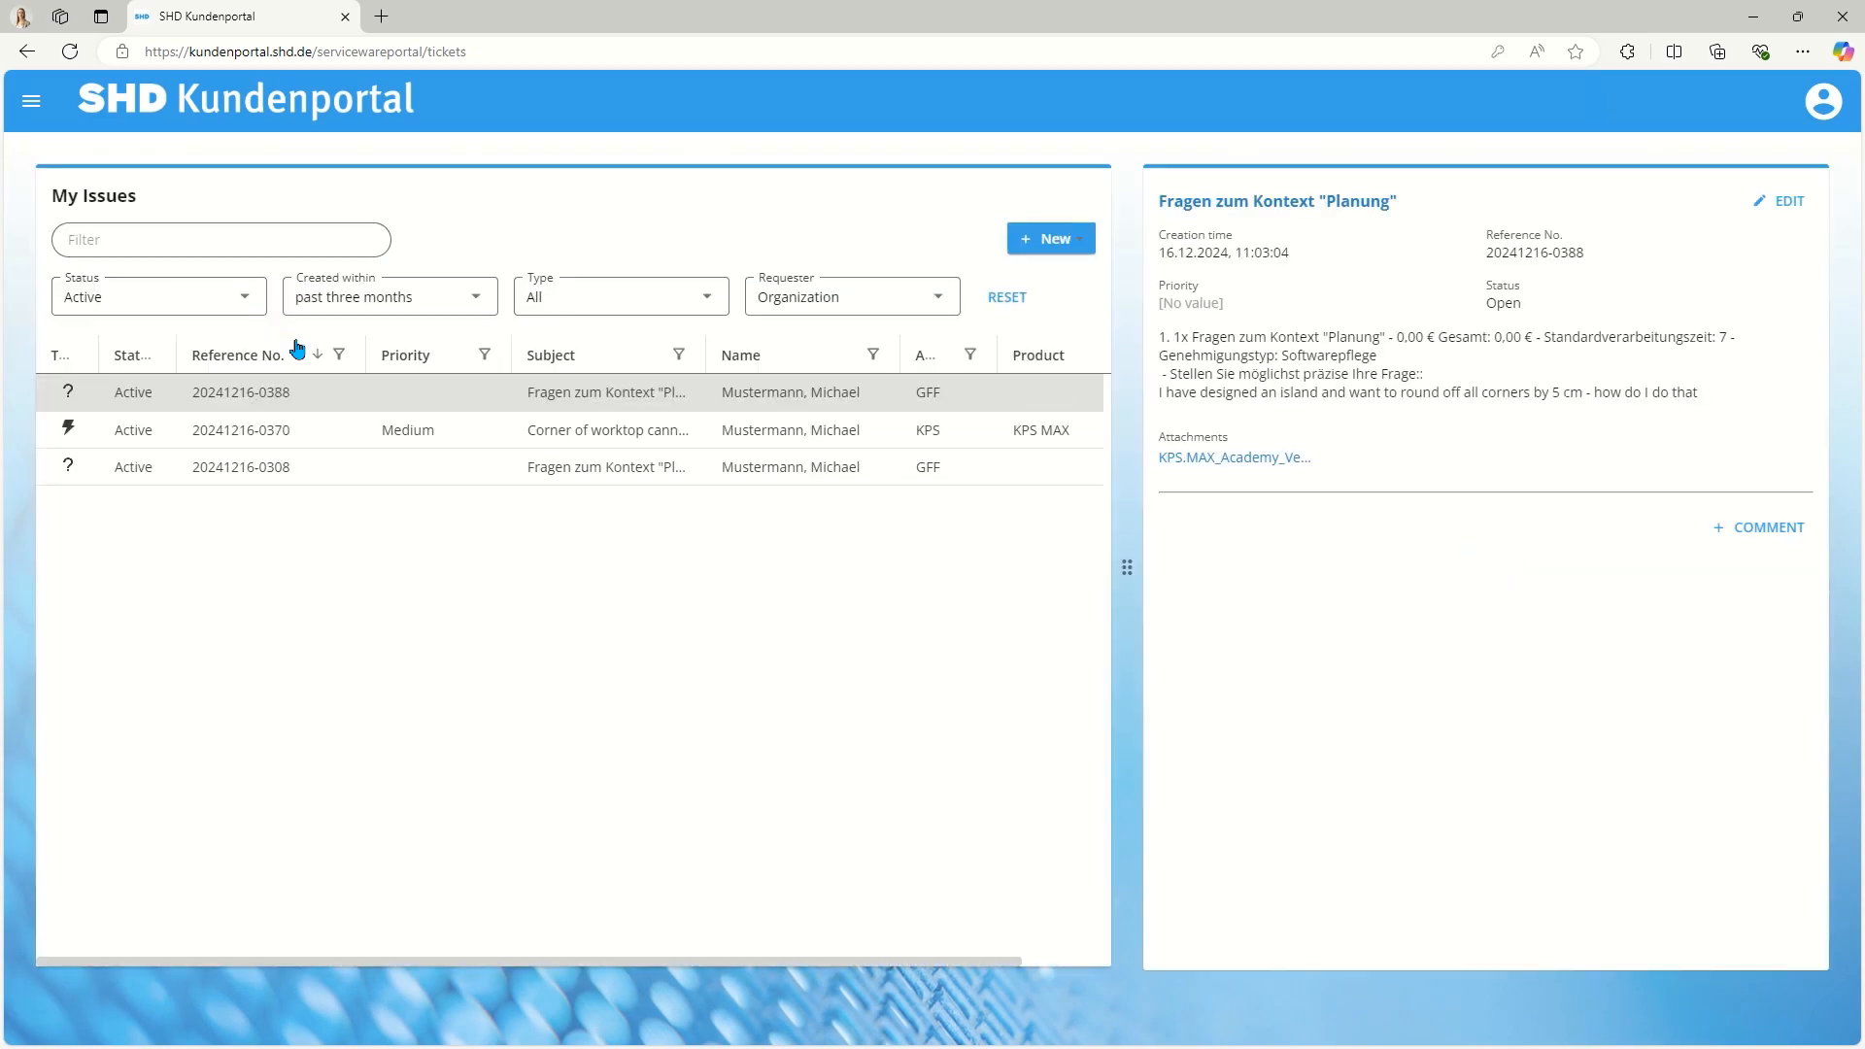